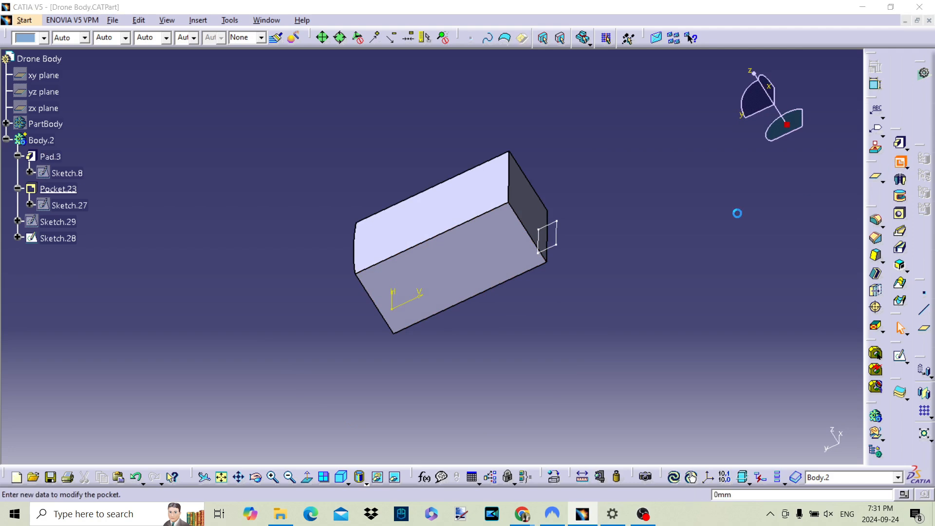
Cut a pocket from the small rectangular sketch at the end of Body.2, using the Up to next limit.
click(553, 235)
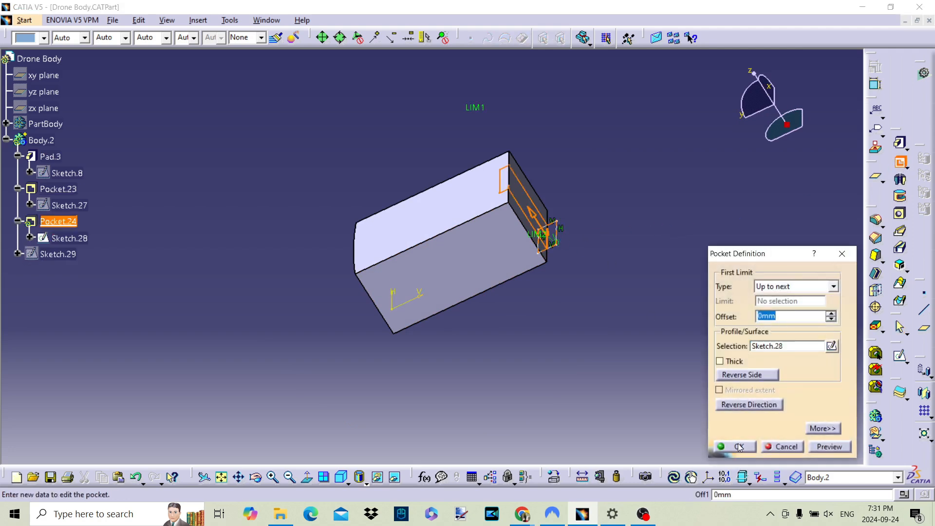
click(739, 447)
mouse_move(649, 350)
middle_down()
mouse_move(585, 317)
mouse_move(561, 355)
mouse_move(571, 355)
mouse_move(367, 278)
mouse_move(475, 256)
middle_up()
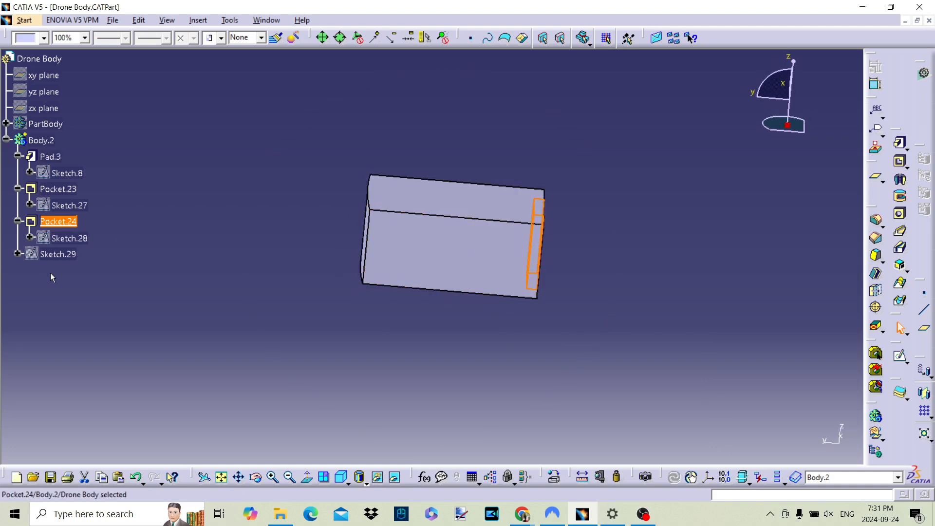
middle_drag(426, 302, 573, 301)
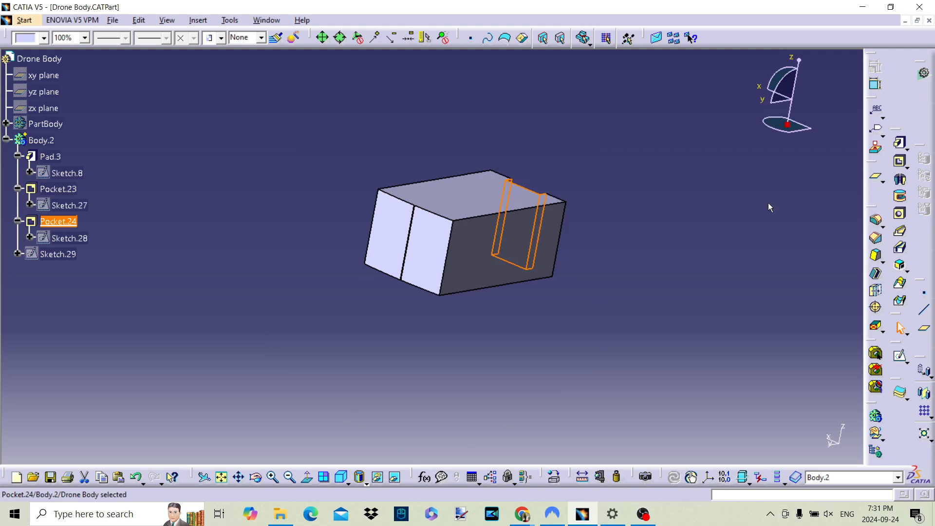
click(876, 238)
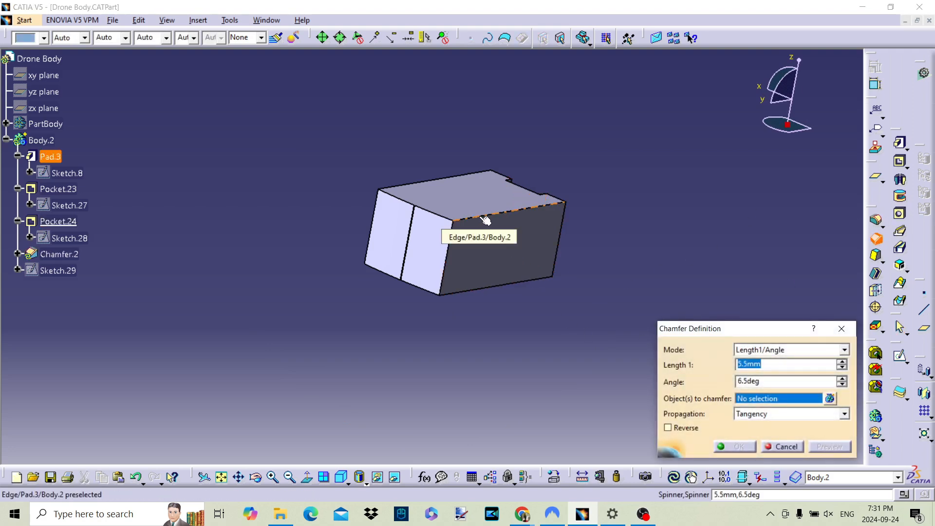
click(784, 447)
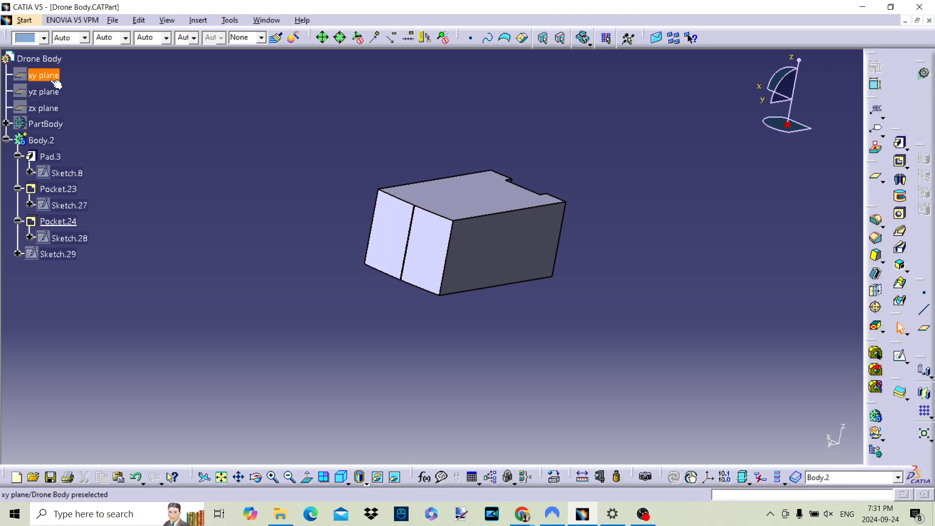
Sketch a three-point arched spline on the long side face along its top edge, overhanging both ends and finishing near H 62.1, V 23.8 mm.
click(518, 259)
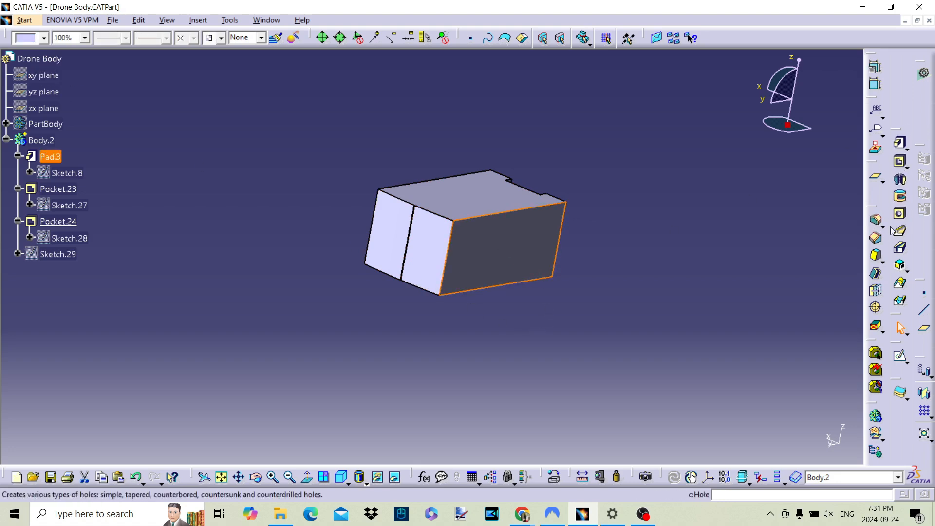
click(900, 355)
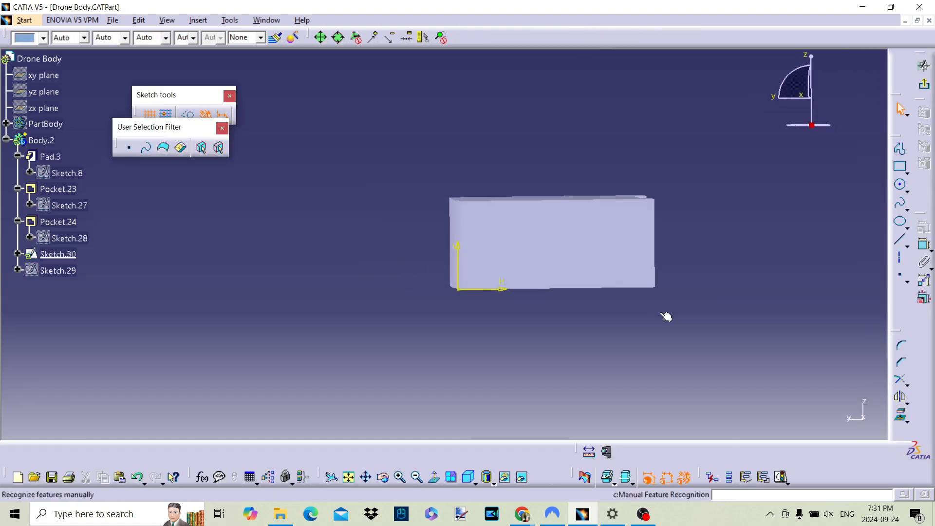
click(900, 206)
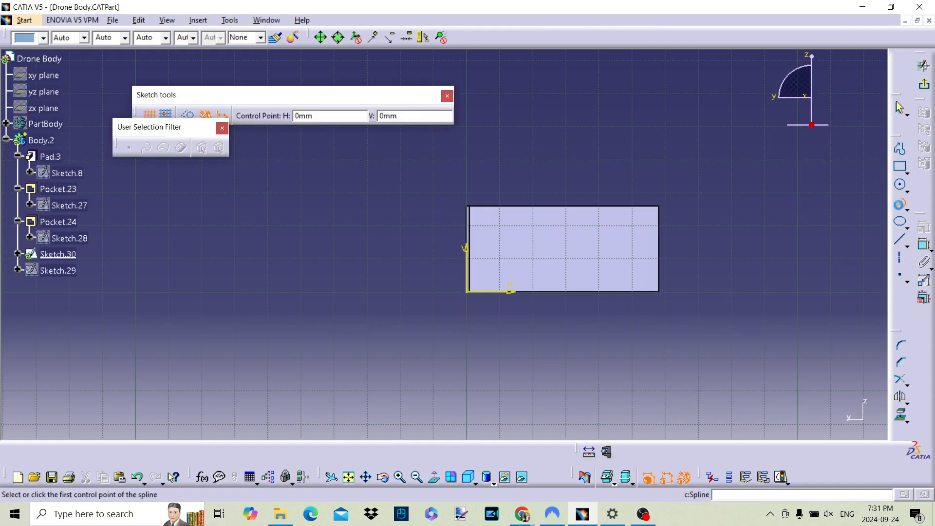
click(445, 213)
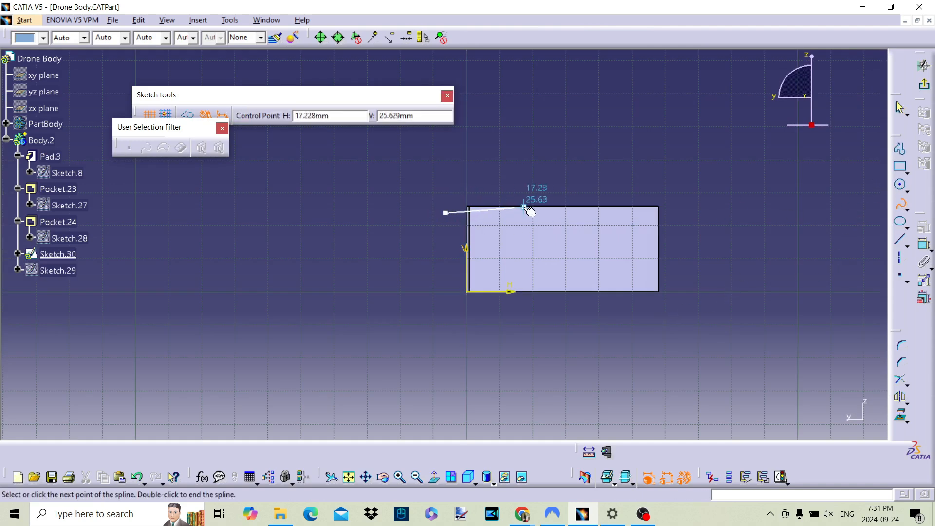
click(535, 206)
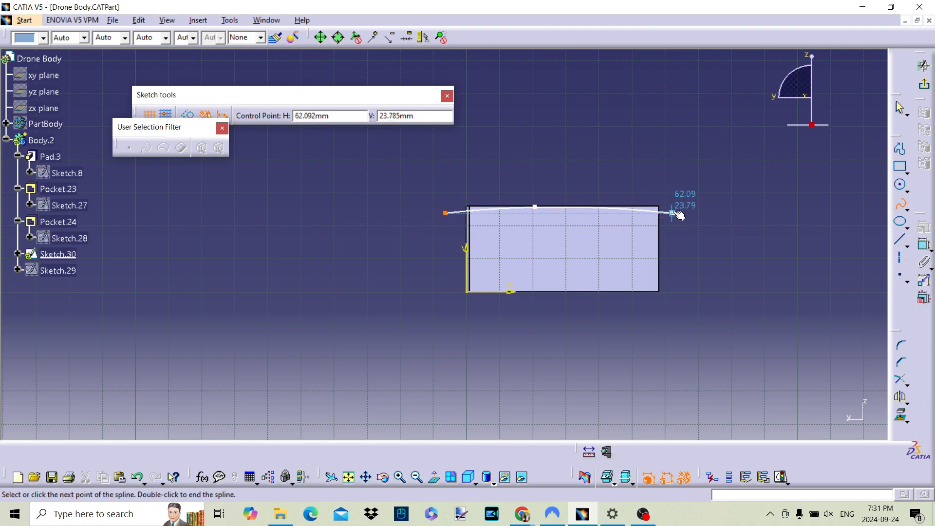
double_click(673, 212)
middle_drag(501, 154, 616, 230)
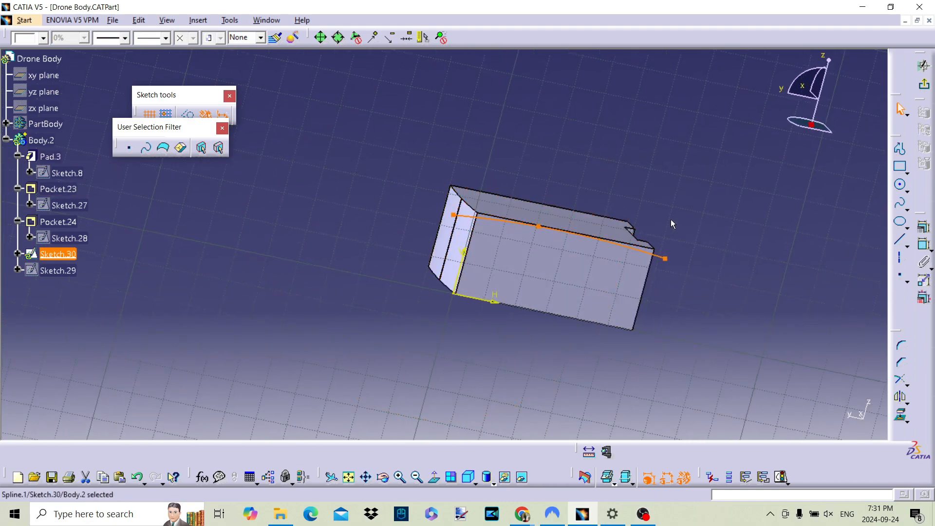
ctrl+middle_drag(671, 220, 750, 173)
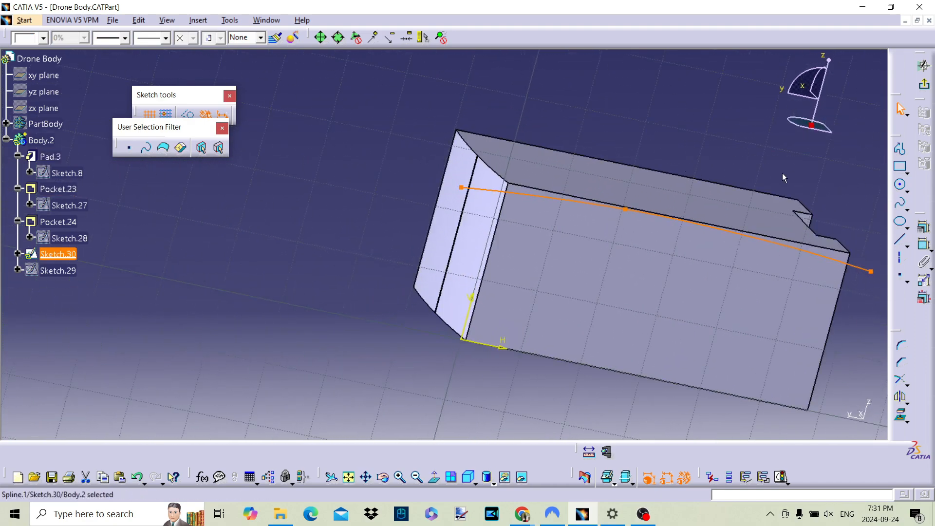
click(926, 86)
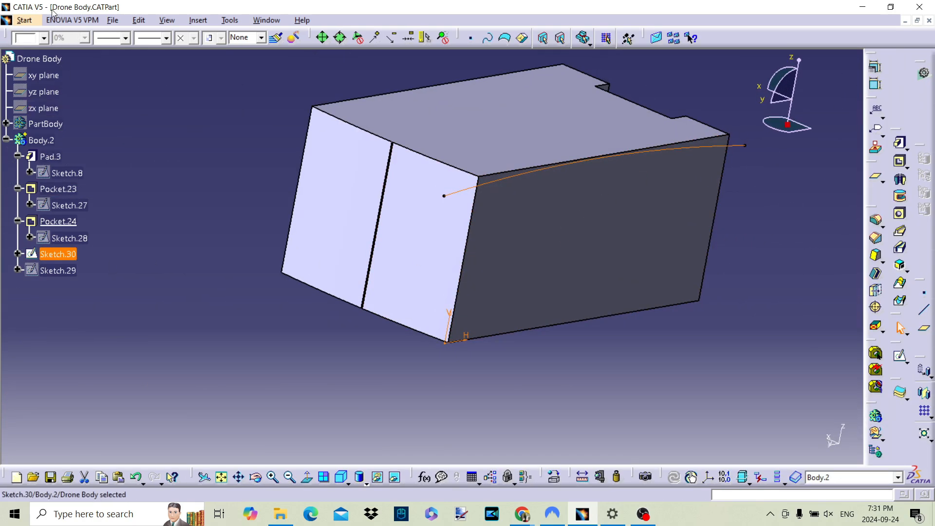
In Generative Shape Design, extrude the spline into a surface, 20 mm at Limit 1 and past the body's far side at Limit 2.
click(24, 20)
mouse_move(93, 66)
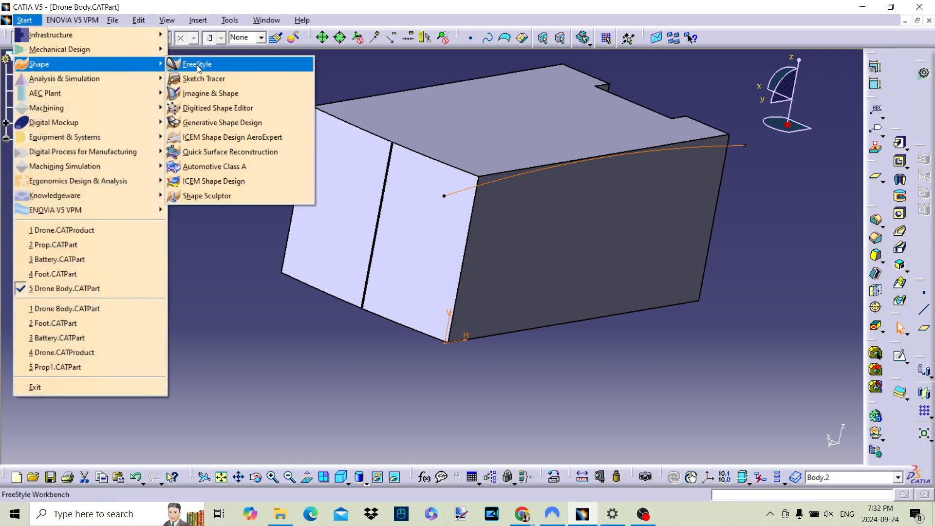
click(195, 122)
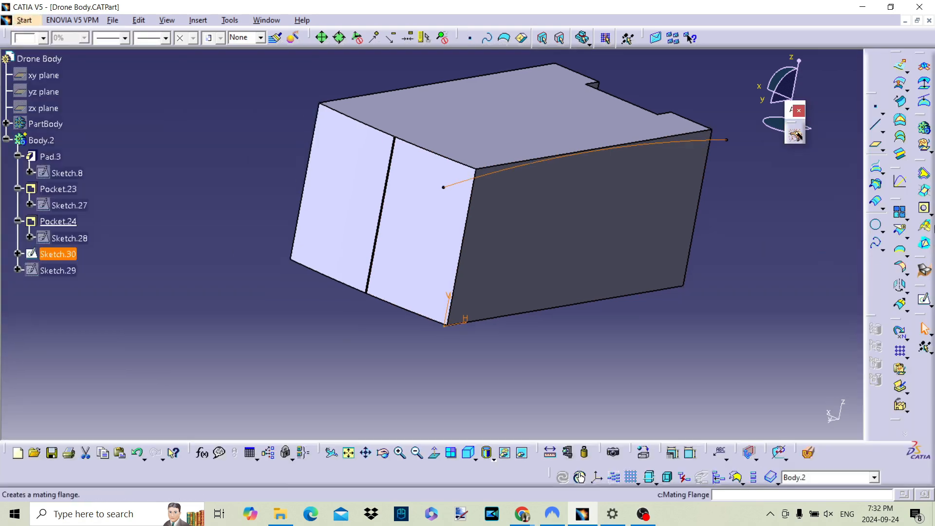
click(901, 66)
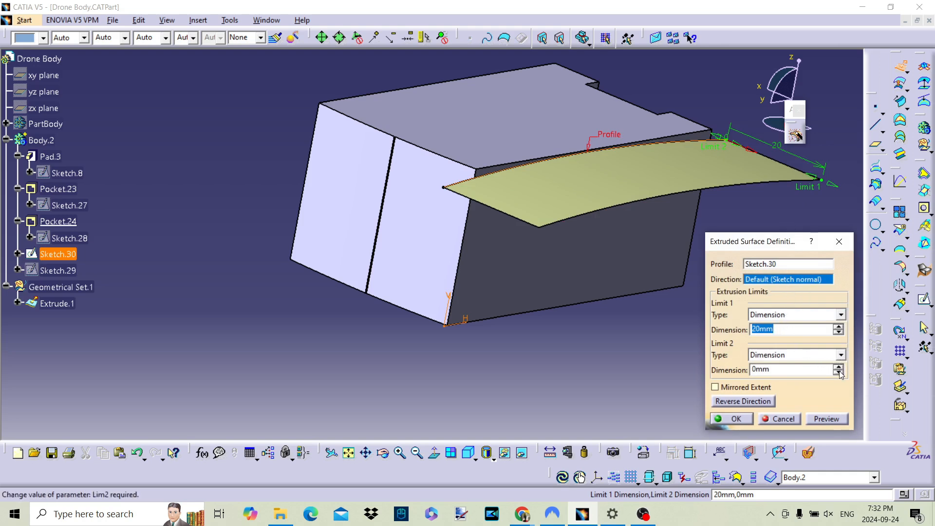
click(838, 367)
click(839, 366)
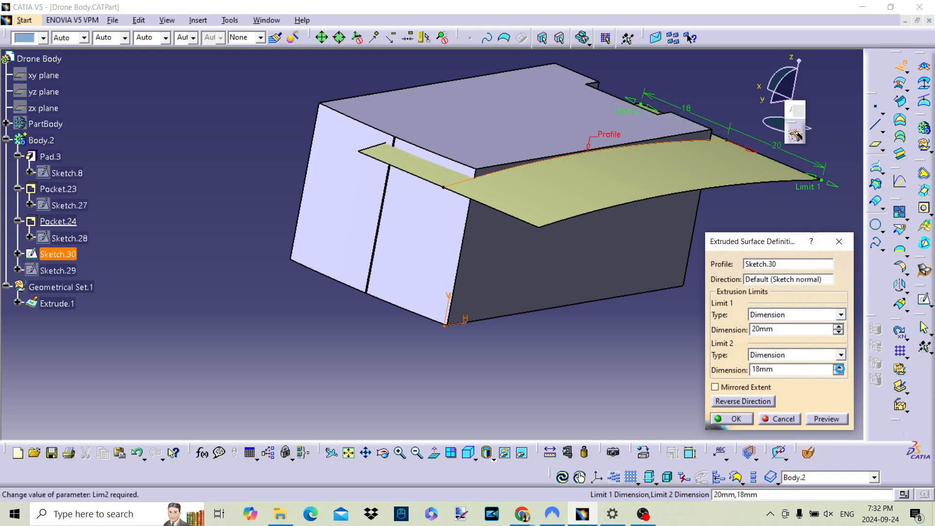
click(734, 418)
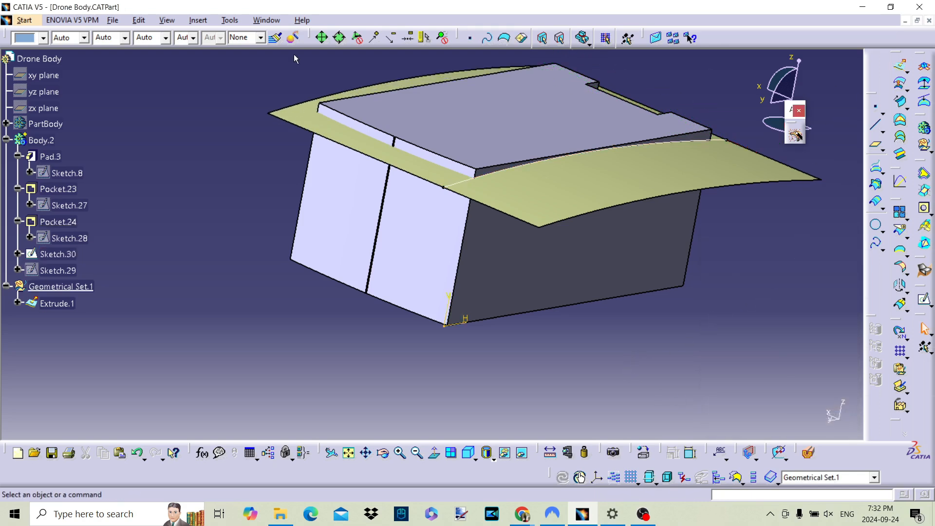
Return to the Part Design workbench.
click(24, 20)
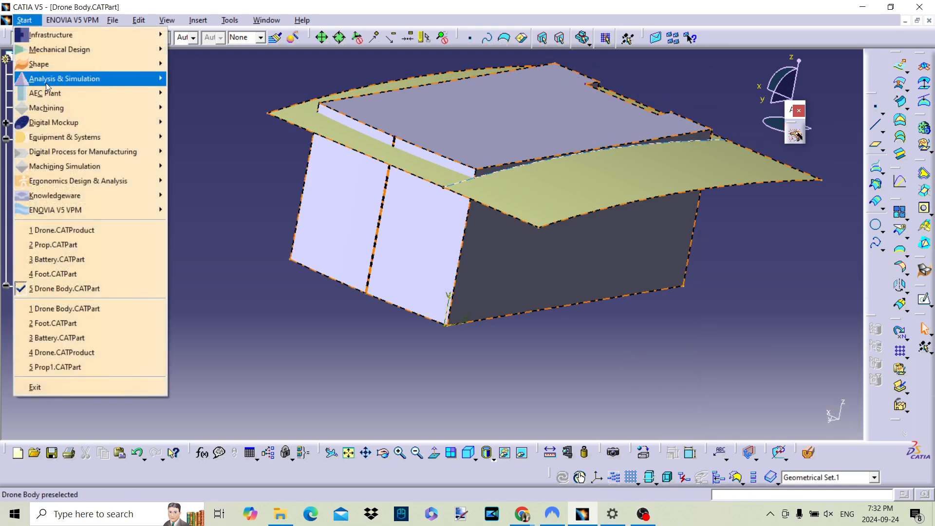
mouse_move(58, 49)
click(201, 49)
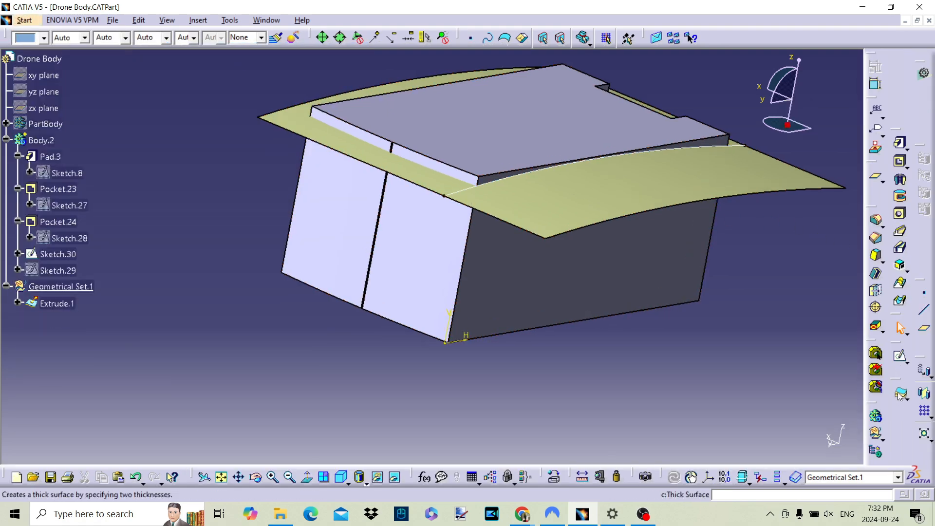
click(875, 415)
click(869, 411)
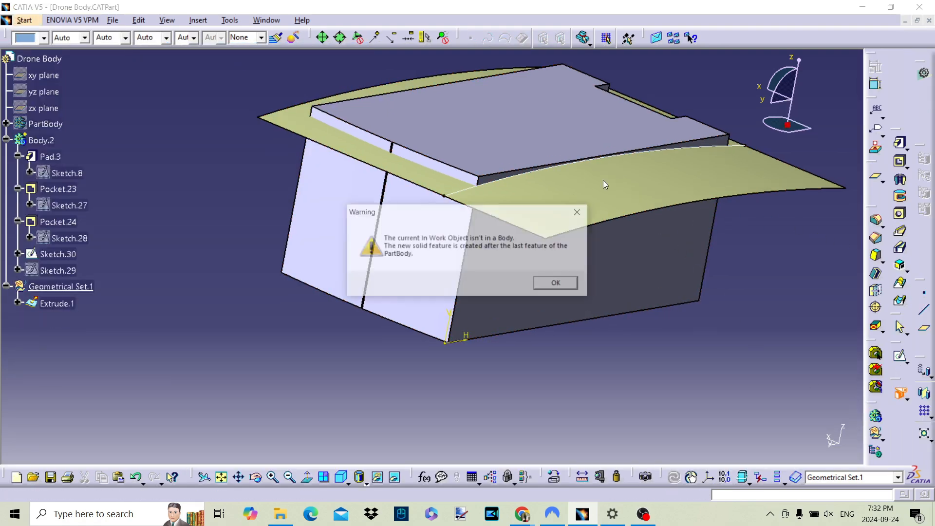
click(557, 284)
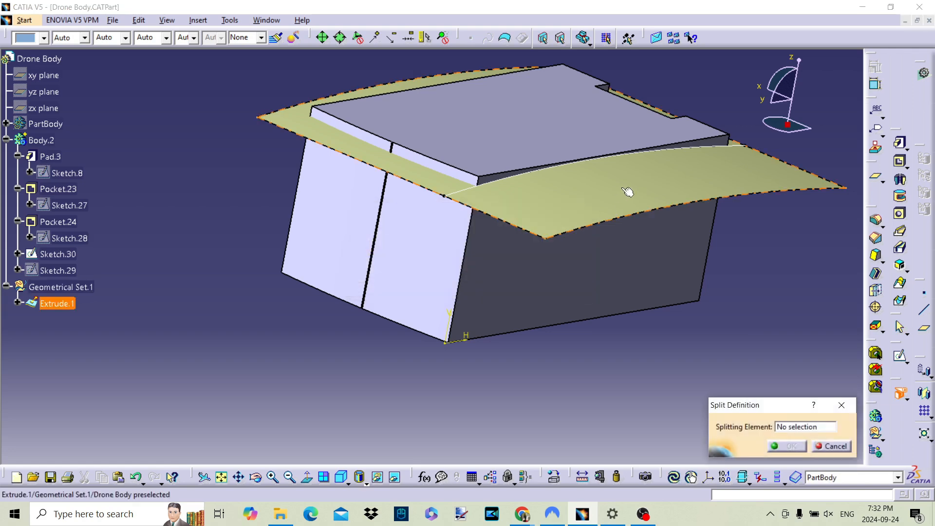
click(830, 447)
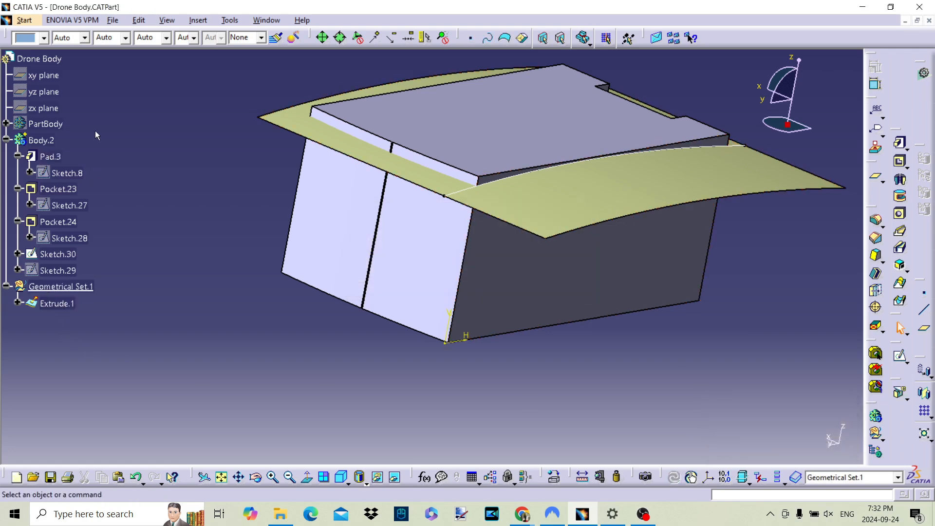
Define Body.2 as the in-work object and split it with the extruded surface, removing the material above the surface.
right_click(39, 140)
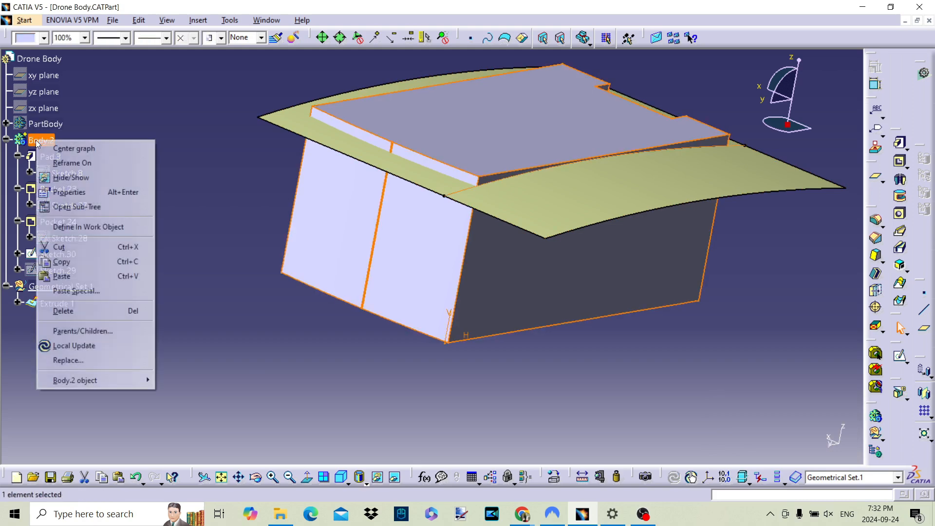
click(90, 227)
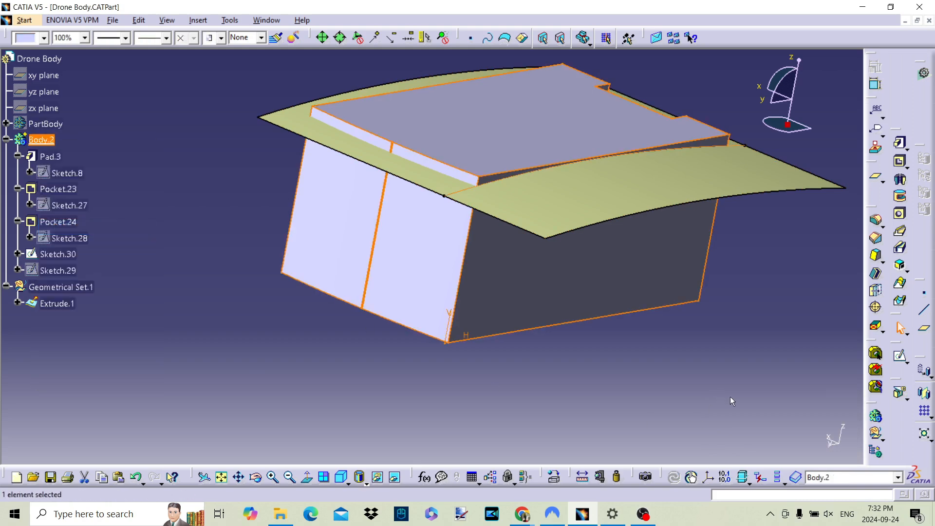
click(900, 395)
click(647, 192)
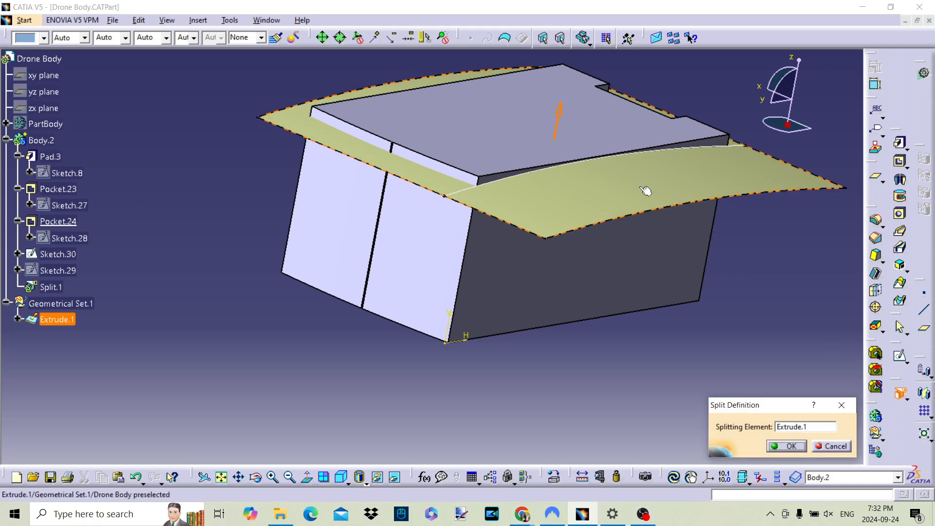
click(787, 447)
Hide the geometrical set with the extruded surface and the spline sketch on the side face.
right_click(54, 305)
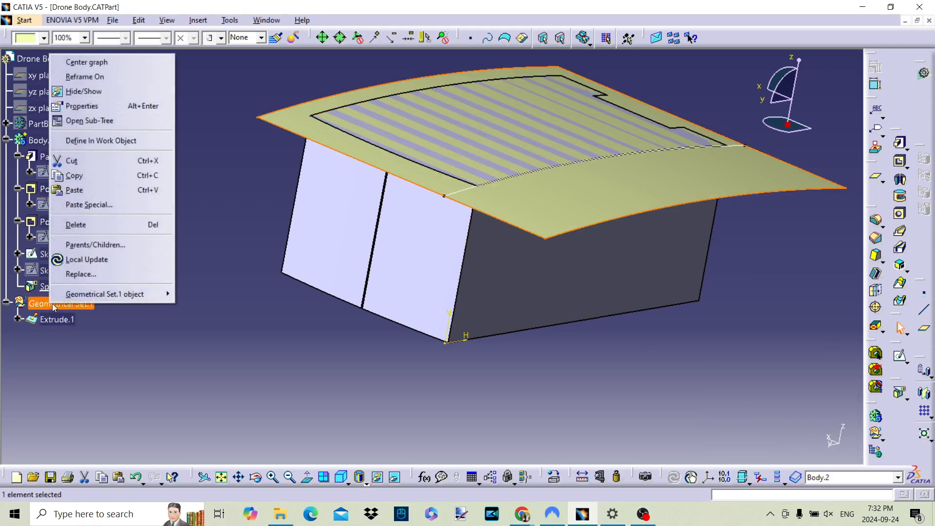
click(83, 91)
mouse_move(603, 259)
middle_down()
mouse_move(538, 282)
mouse_move(439, 194)
middle_up()
right_click(451, 202)
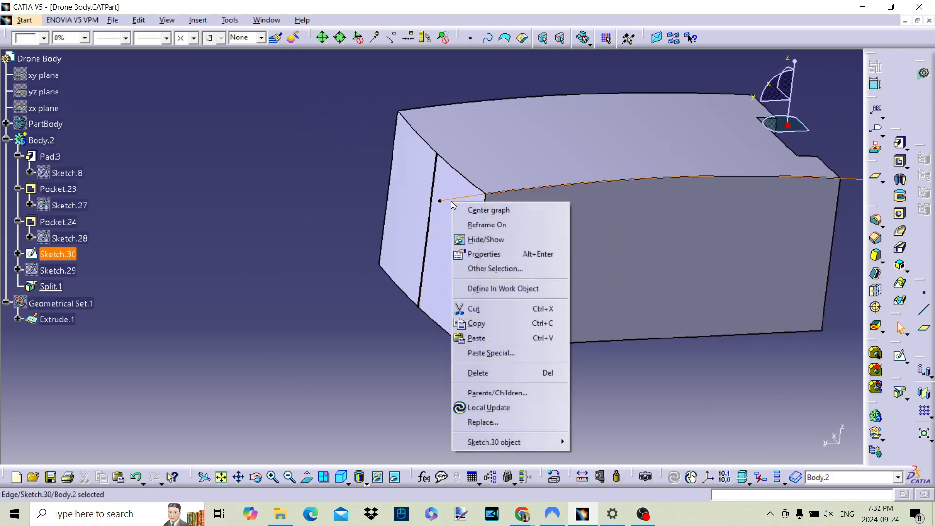
click(484, 239)
mouse_move(492, 244)
middle_down()
mouse_move(485, 244)
mouse_move(533, 259)
mouse_move(545, 251)
middle_up()
middle_drag(628, 254, 584, 244)
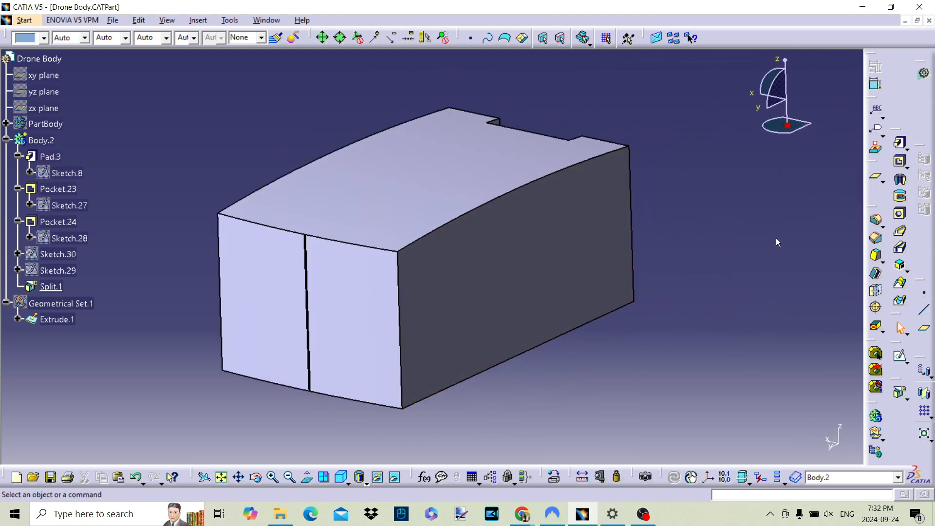
Chamfer the two vertical corner edges of Body.2's curved end face with length 5.5 mm and angle 37.5 degrees.
click(877, 240)
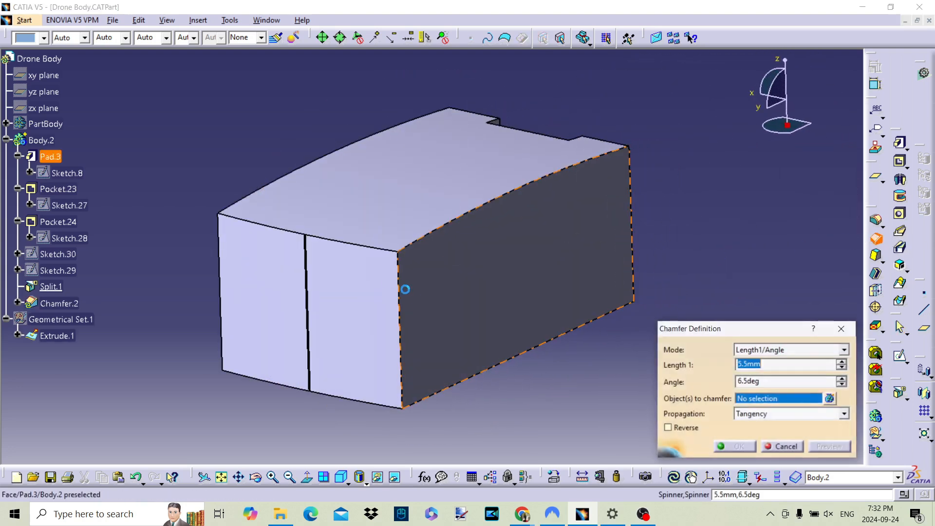
click(401, 307)
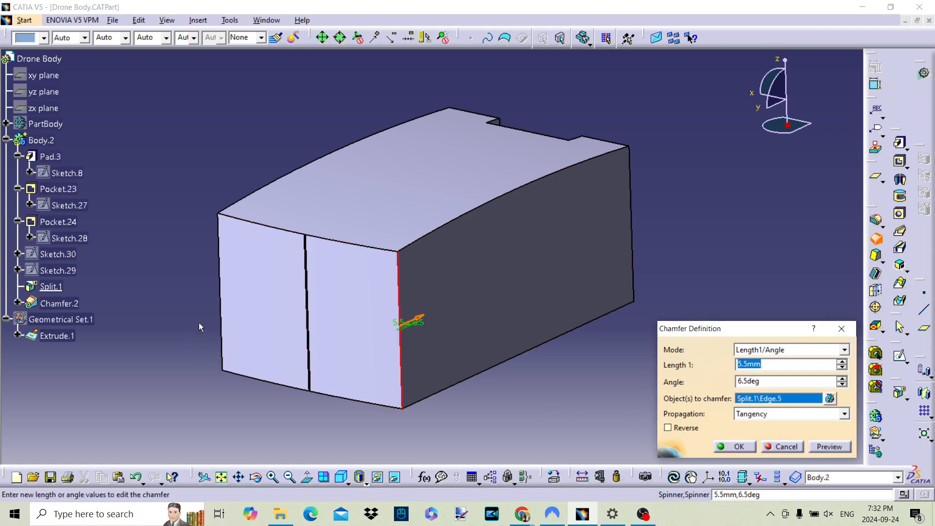
click(218, 309)
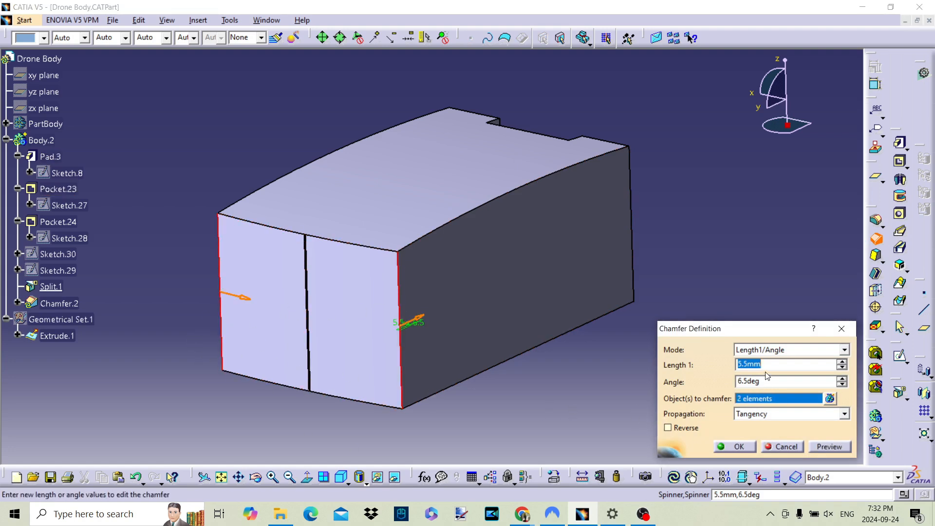
click(828, 446)
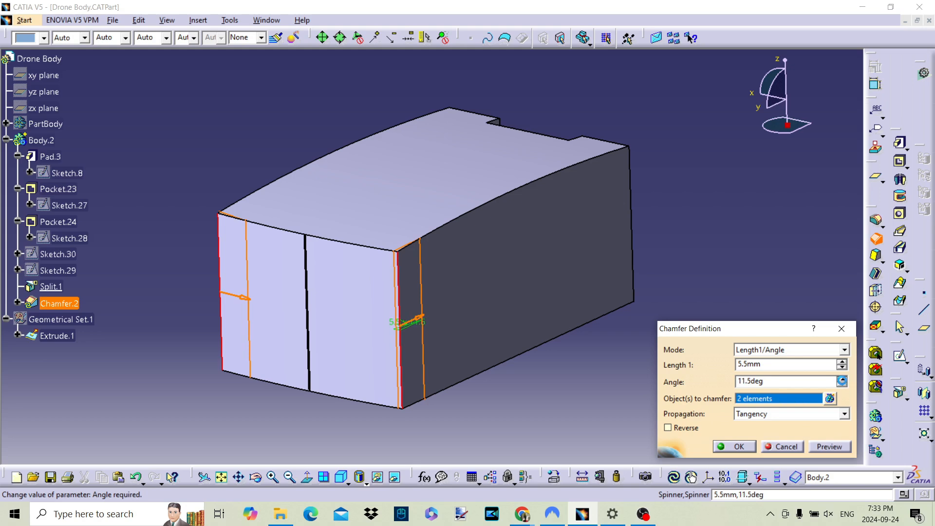
click(833, 447)
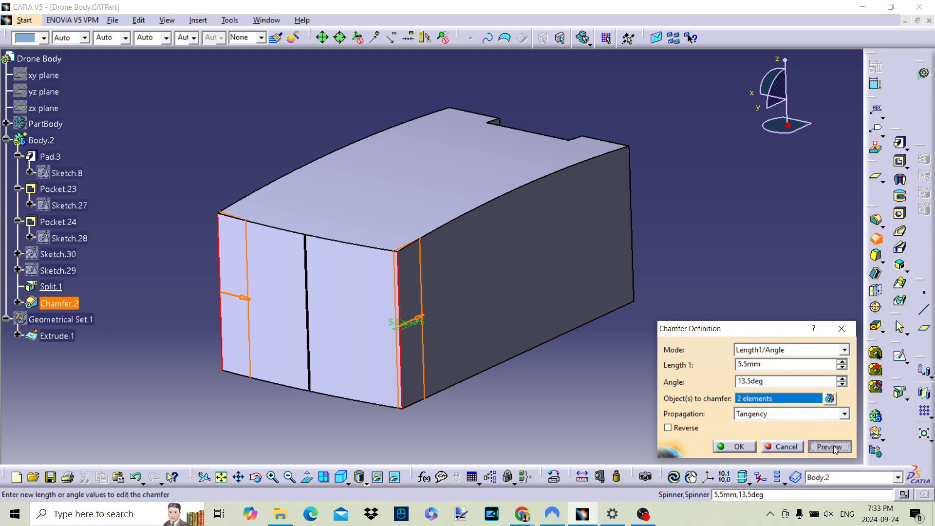
click(842, 362)
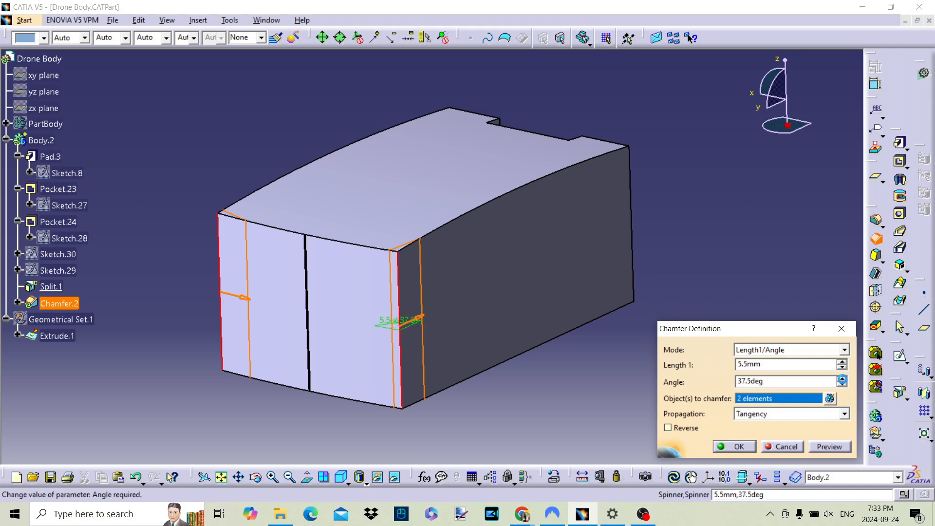
click(732, 447)
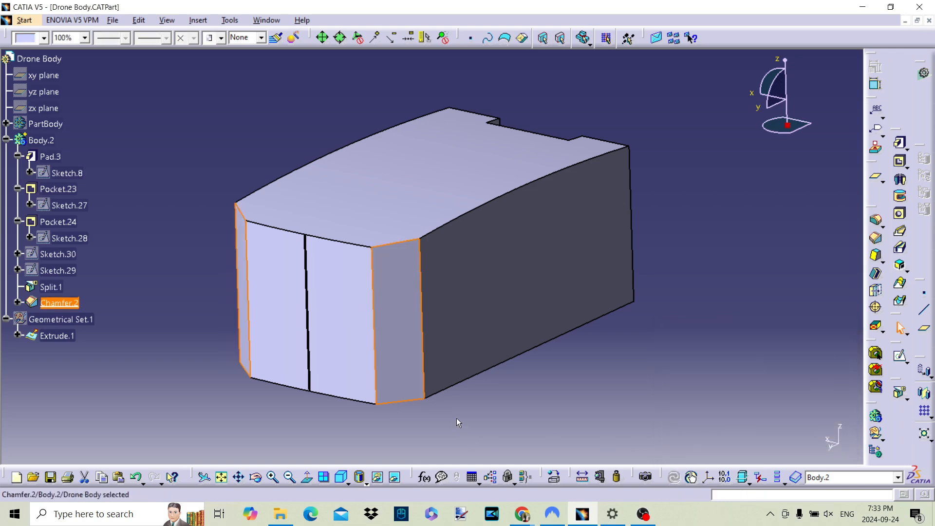
Chamfer the two long curved top side edges of Body.2 with length 5.5 mm and angle 37.5 degrees.
middle_drag(747, 233, 157, 186)
middle_drag(502, 350, 526, 326)
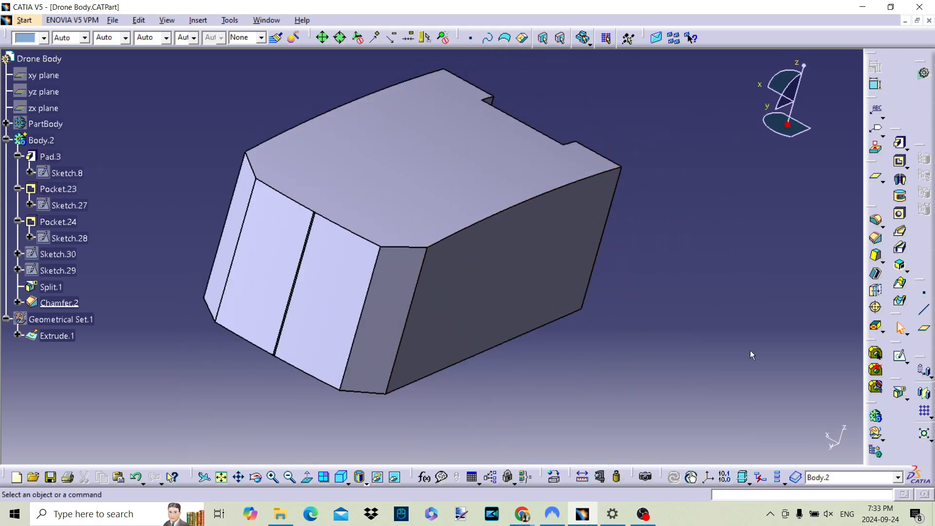
click(875, 238)
click(462, 232)
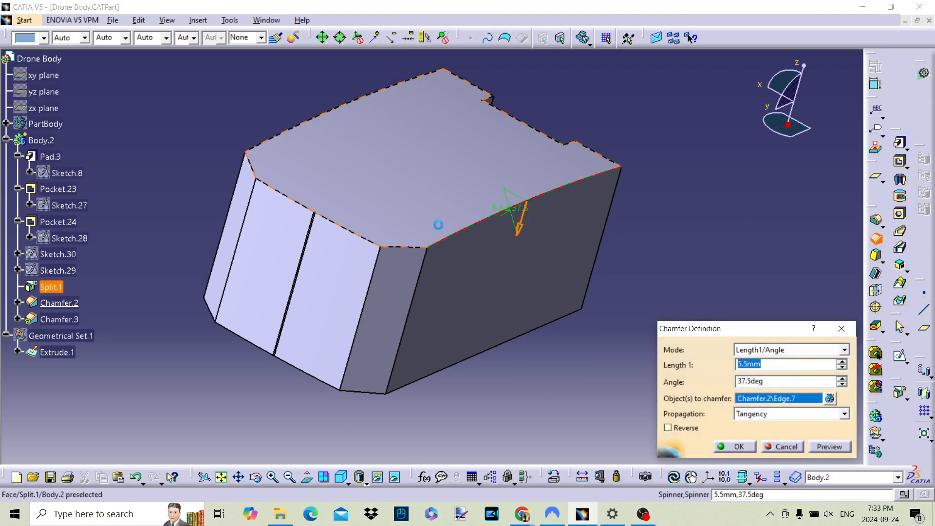
click(292, 131)
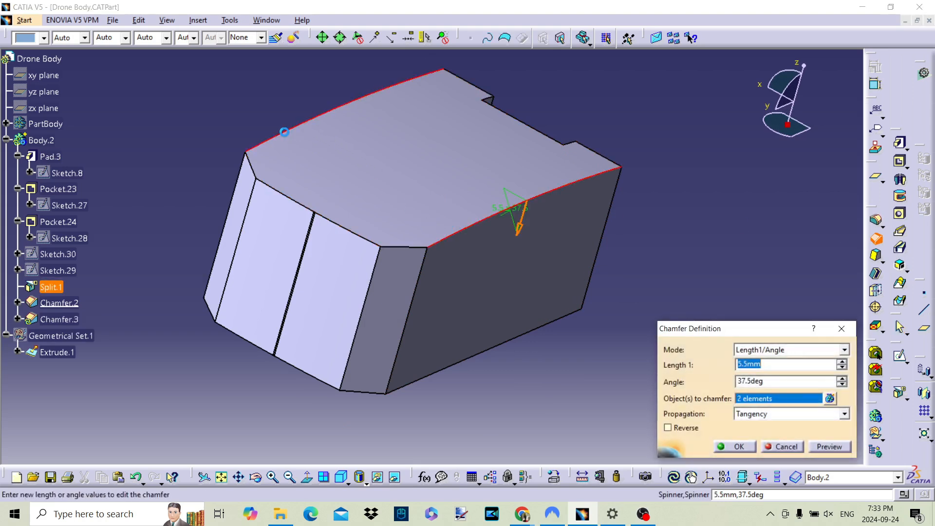
click(732, 447)
click(715, 323)
middle_drag(547, 344, 694, 231)
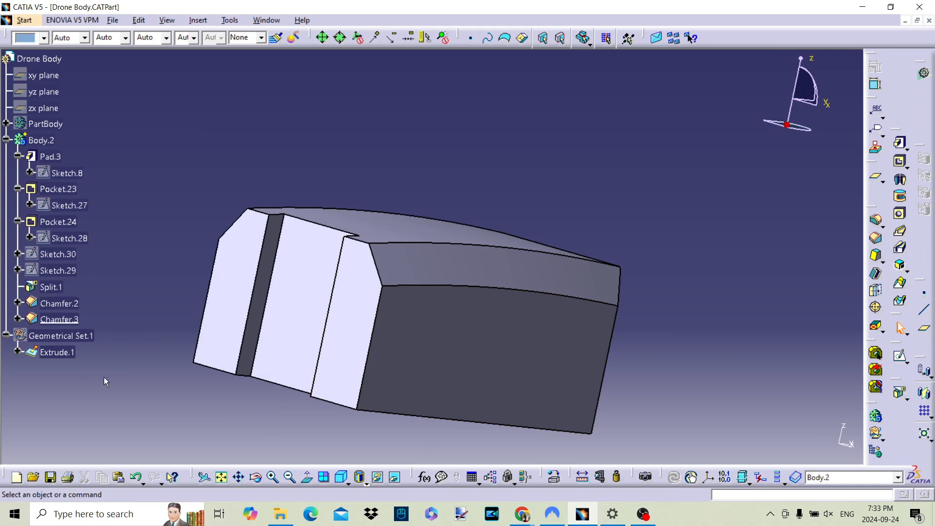
middle_drag(308, 375, 326, 296)
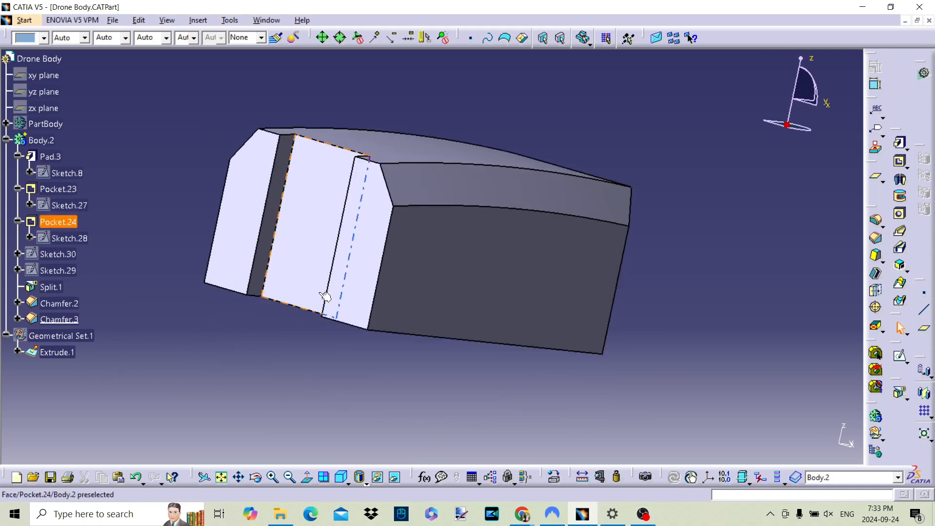
right_click(53, 253)
click(68, 286)
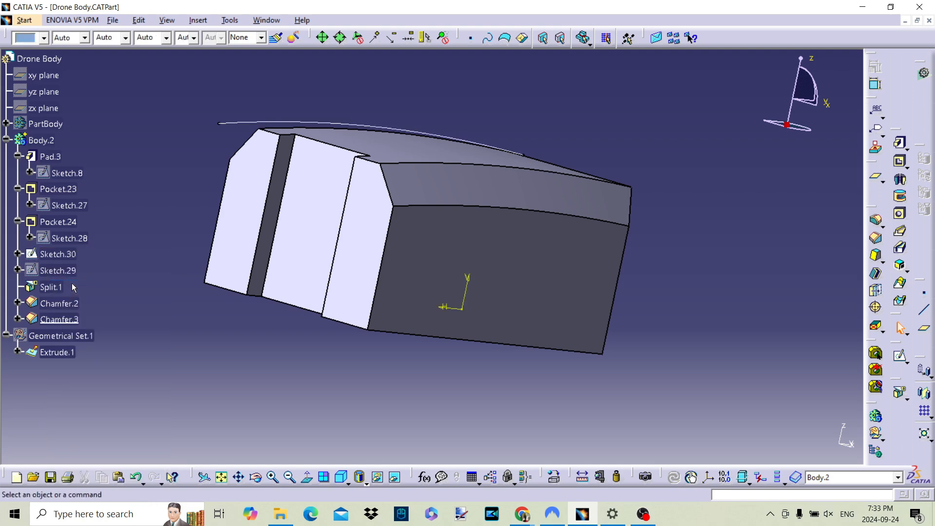
right_click(49, 254)
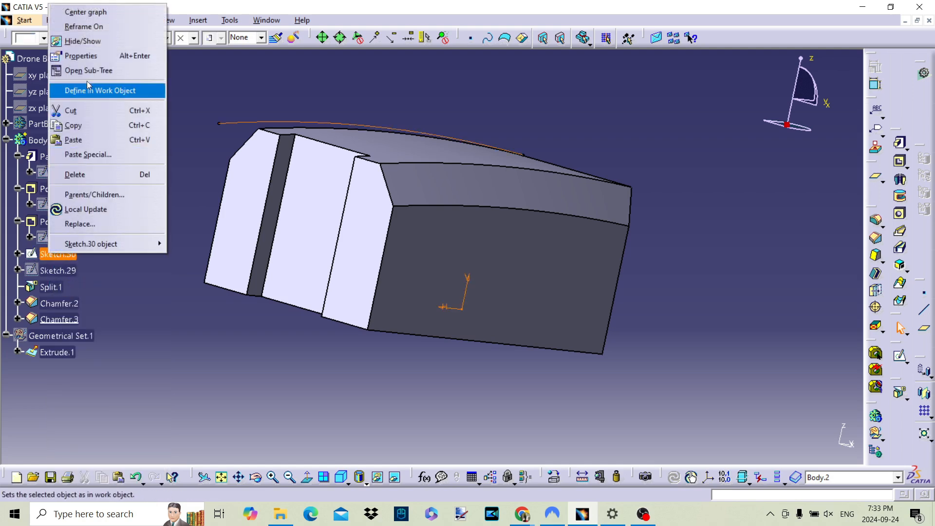
click(84, 41)
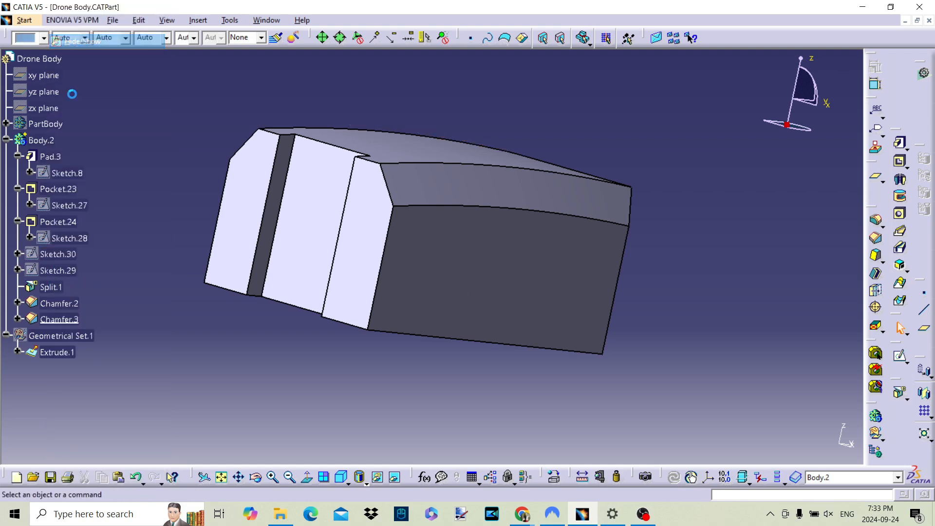
Show the rectangular Sketch.29 on the notched end face and cut it as a pocket of Dimension type, 55 mm deep.
right_click(55, 271)
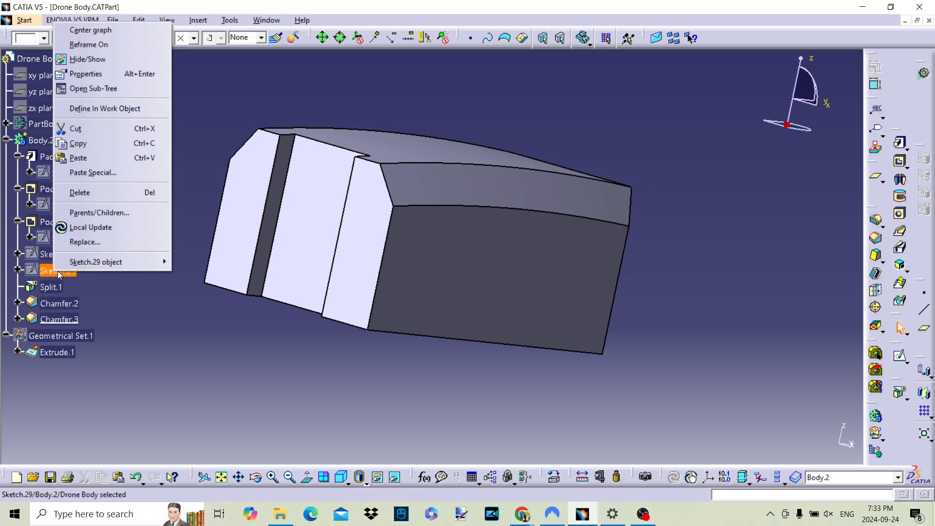
click(84, 61)
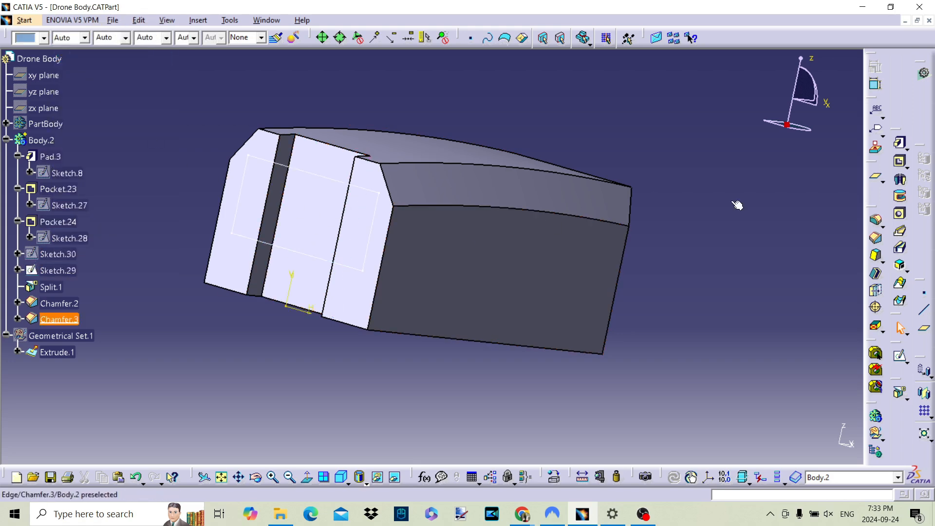
click(900, 162)
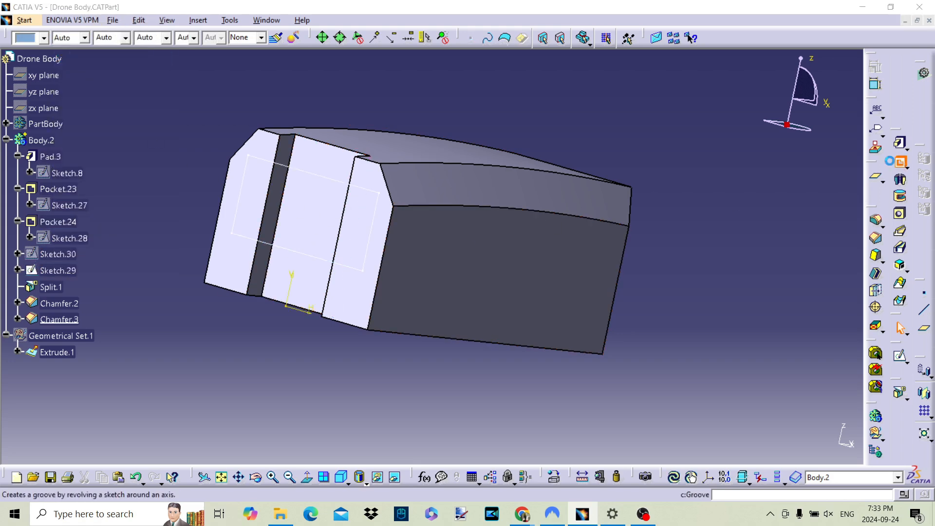
click(308, 174)
mouse_move(307, 209)
middle_down()
mouse_move(330, 248)
mouse_move(501, 281)
mouse_move(307, 225)
mouse_move(338, 334)
mouse_move(550, 298)
middle_up()
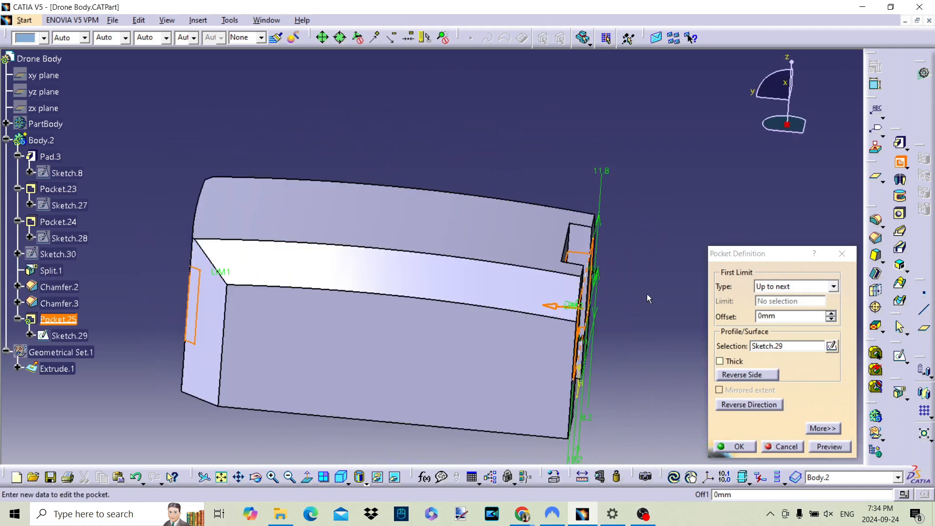
click(799, 285)
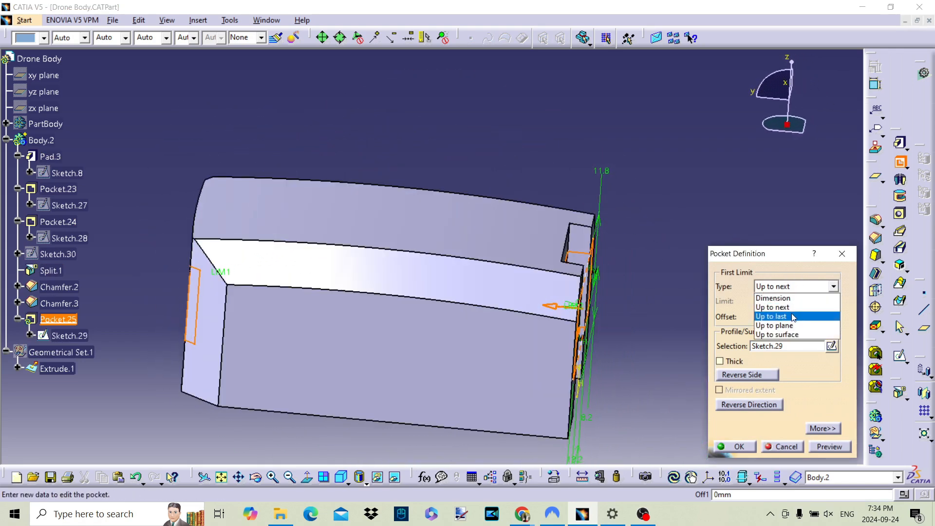
click(794, 298)
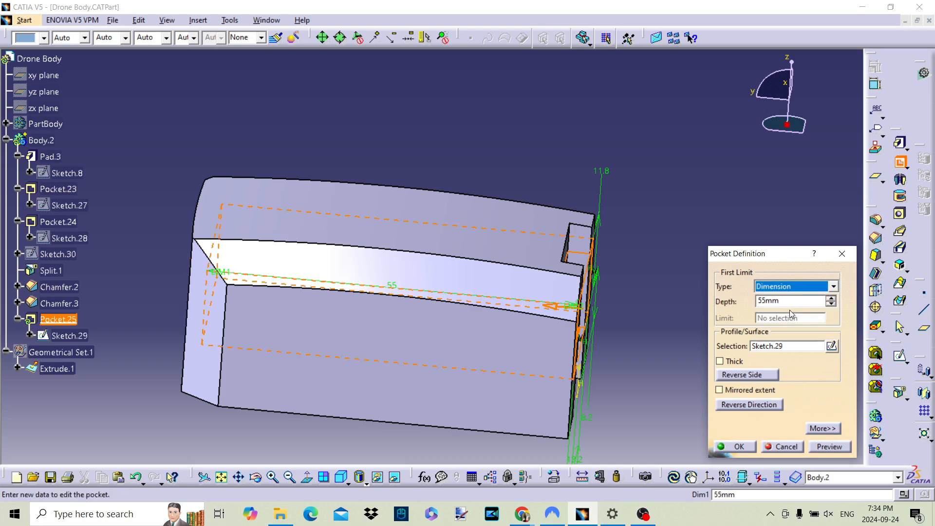
click(783, 302)
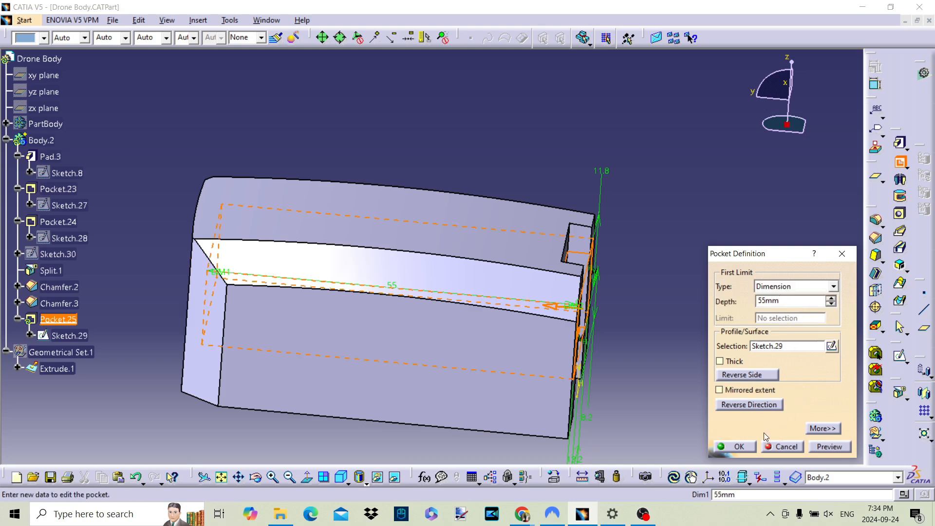
click(744, 447)
Save the Drone Body part file.
middle_drag(686, 337, 513, 296)
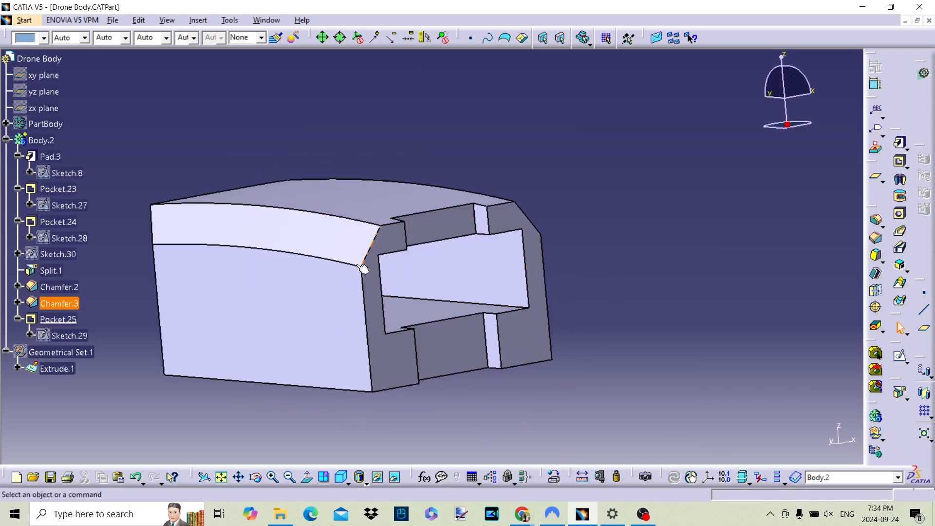
middle_drag(365, 268, 428, 236)
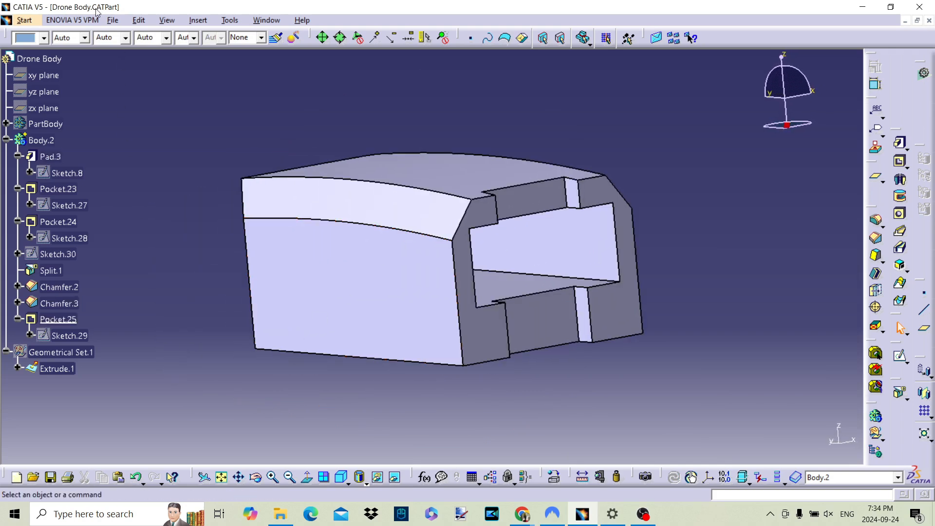
click(111, 21)
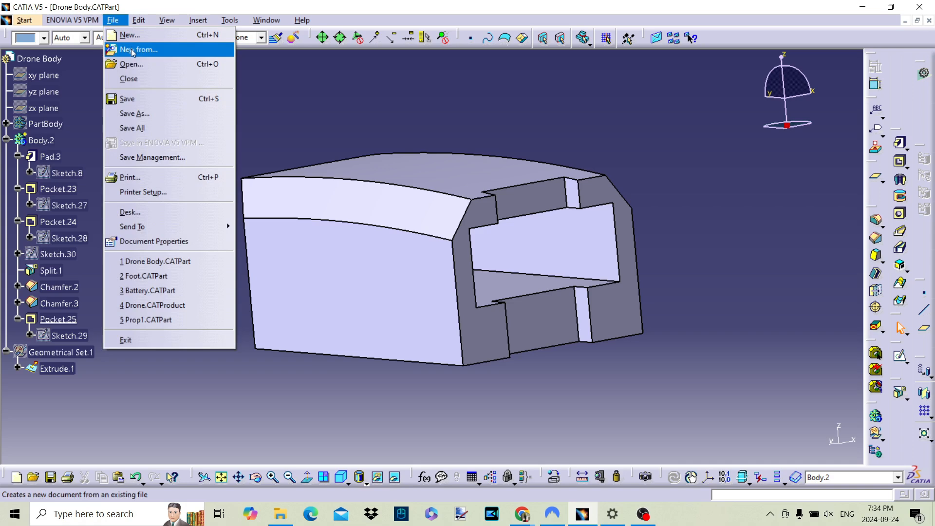
click(125, 99)
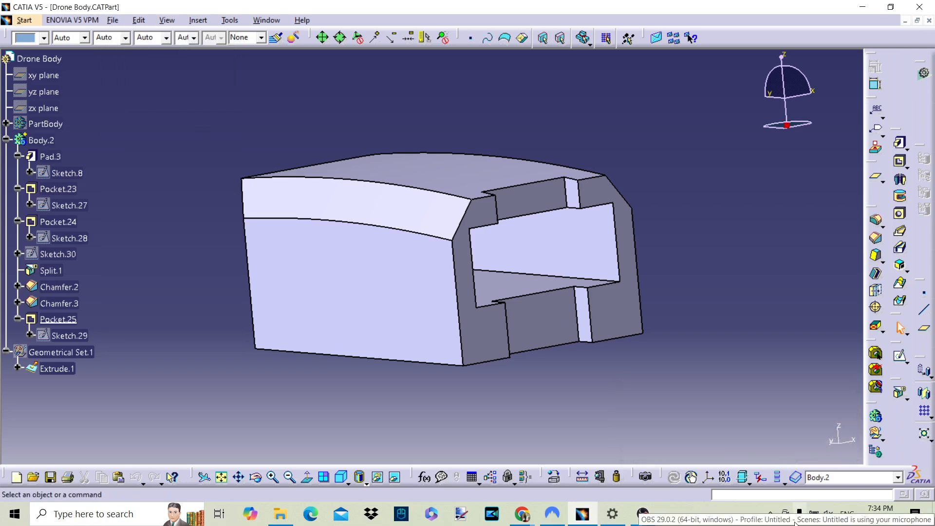
Edit Sketch.27 of Pocket.23, shifting its arc slightly inward from the body's end edge so the pocket trims the whole end face.
middle_drag(378, 217, 461, 307)
mouse_move(429, 264)
middle_down()
mouse_move(443, 271)
mouse_move(459, 163)
middle_up()
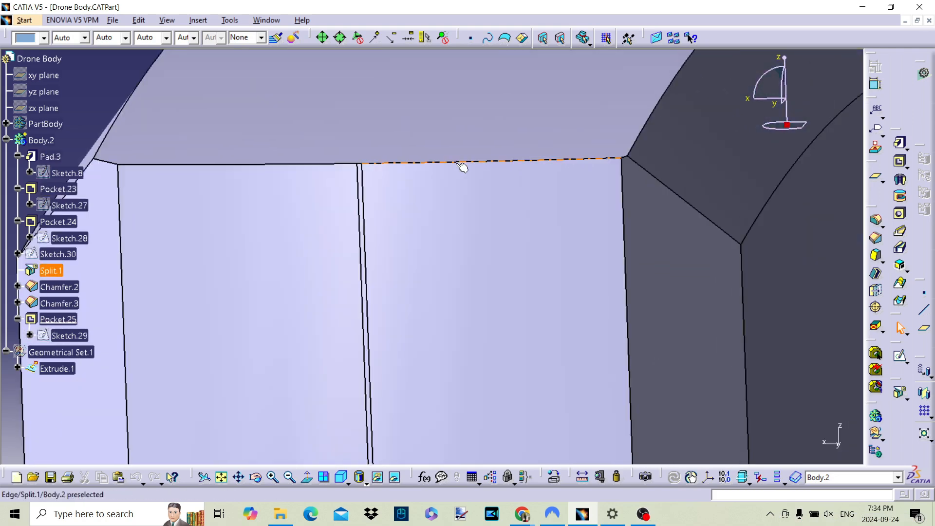
double_click(69, 205)
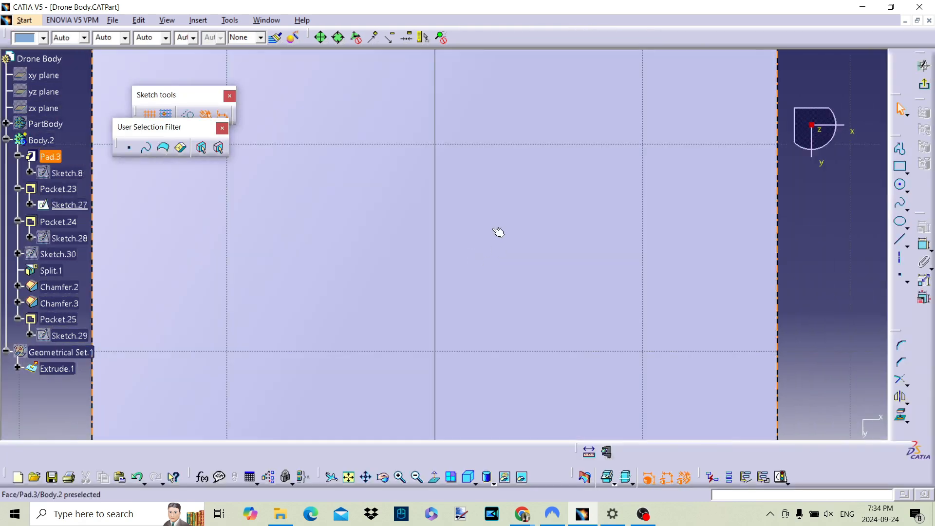
mouse_move(497, 232)
middle_down()
mouse_move(480, 226)
mouse_move(432, 165)
mouse_move(458, 73)
mouse_move(463, 183)
mouse_move(435, 339)
mouse_move(445, 209)
mouse_move(495, 210)
middle_up()
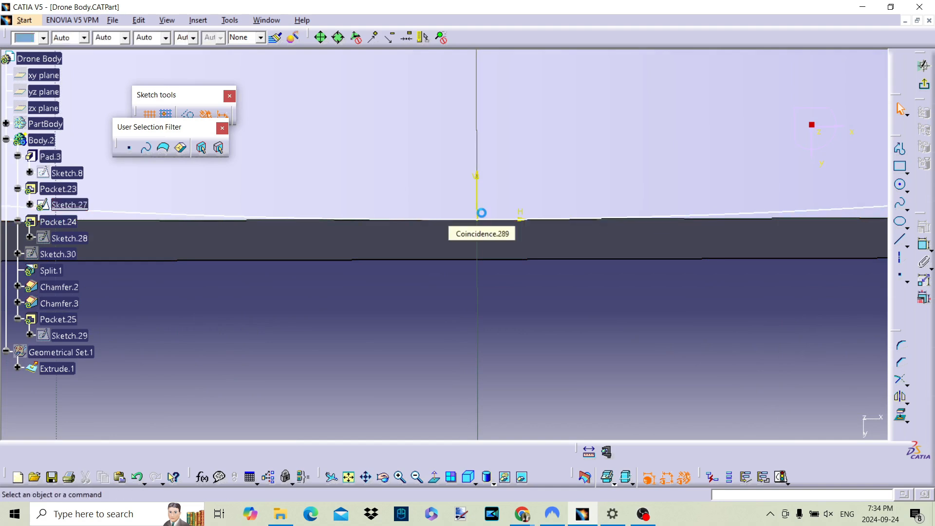
click(486, 217)
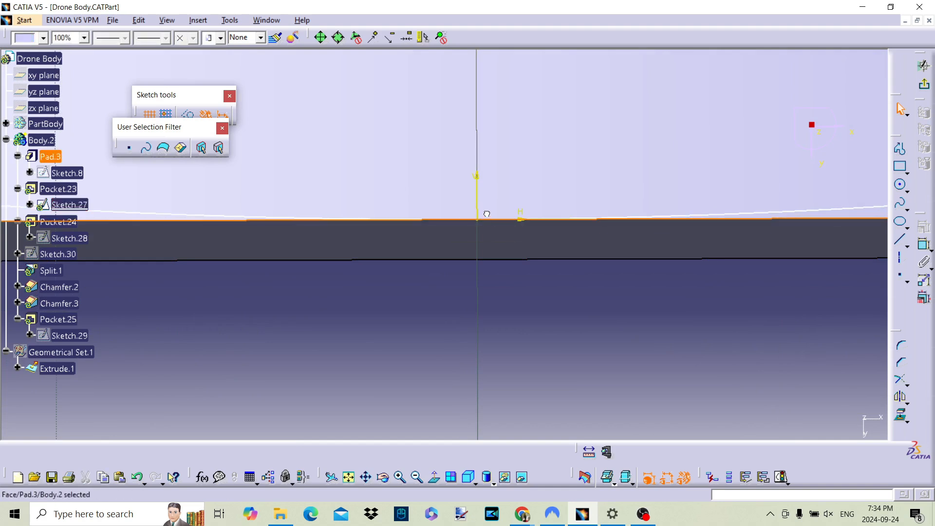
mouse_move(486, 208)
ctrl+middle_down()
mouse_move(468, 144)
mouse_move(458, 195)
ctrl+middle_up()
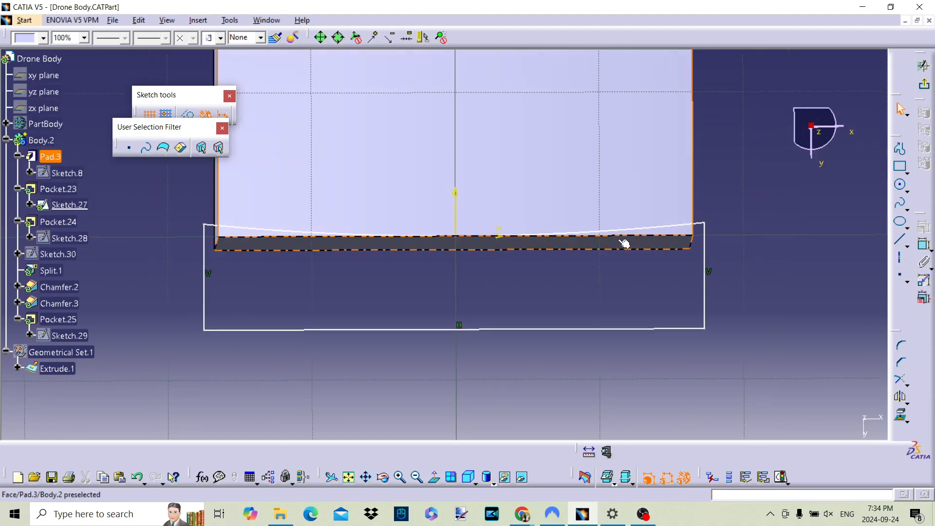
drag(615, 234, 609, 227)
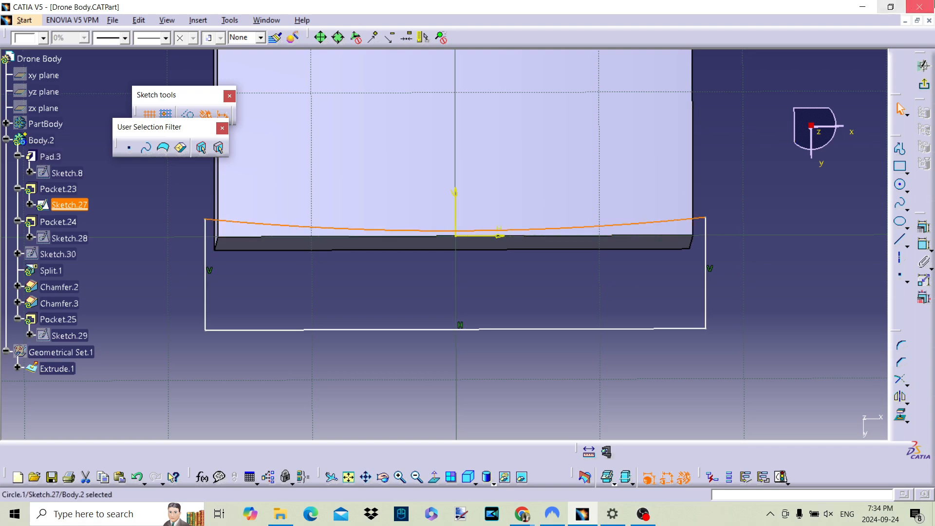
click(923, 66)
middle_drag(474, 259, 474, 166)
middle_drag(493, 234, 476, 328)
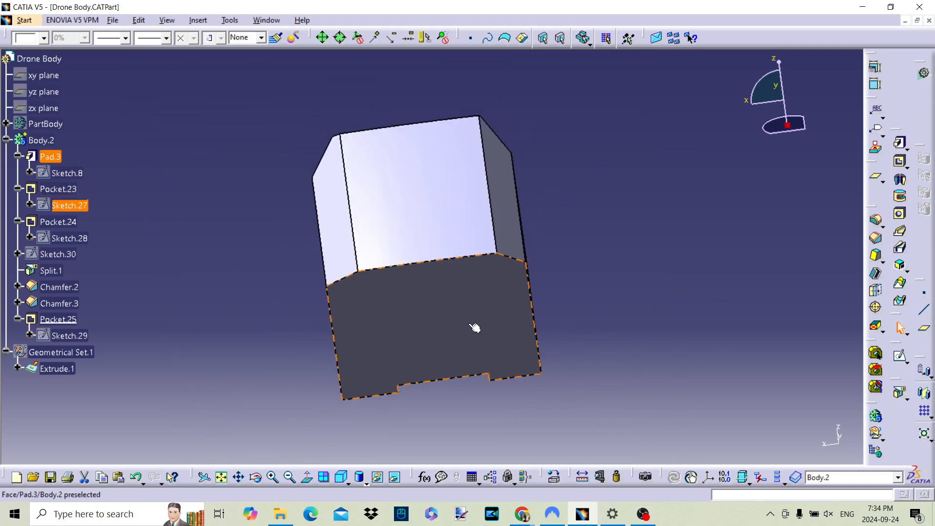
middle_drag(388, 209, 487, 340)
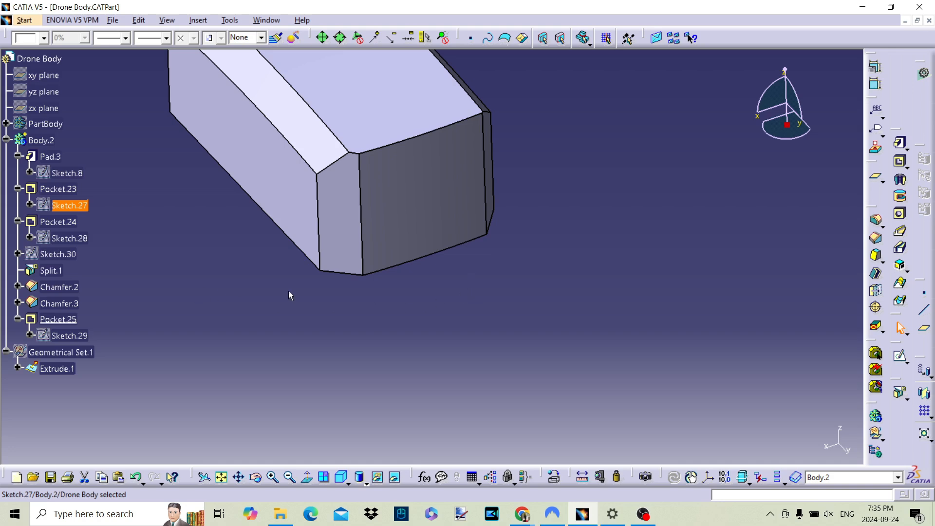
mouse_move(351, 298)
middle_down()
mouse_move(386, 299)
mouse_move(367, 234)
mouse_move(270, 150)
mouse_move(297, 176)
mouse_move(553, 236)
mouse_move(424, 227)
mouse_move(571, 281)
middle_up()
click(571, 281)
mouse_move(446, 259)
middle_down()
mouse_move(478, 253)
mouse_move(525, 290)
middle_up()
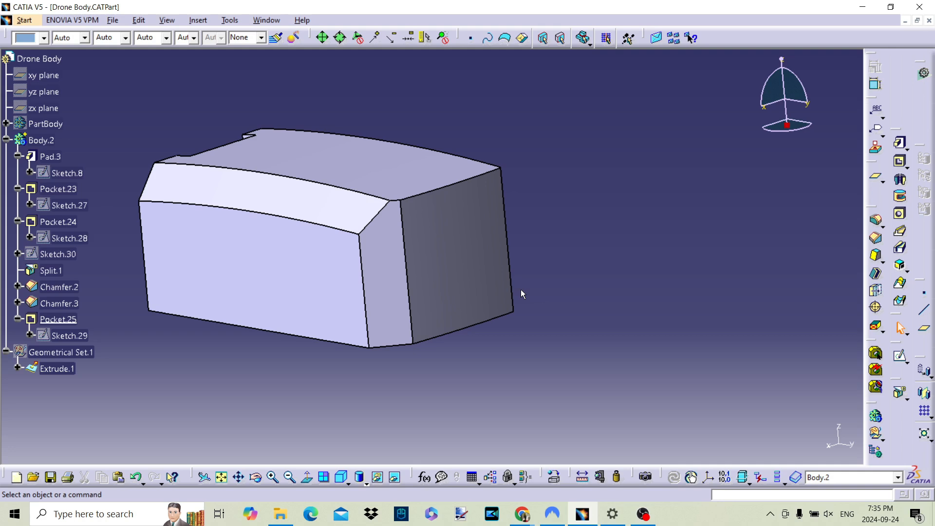
Save the Drone Body part file.
click(113, 21)
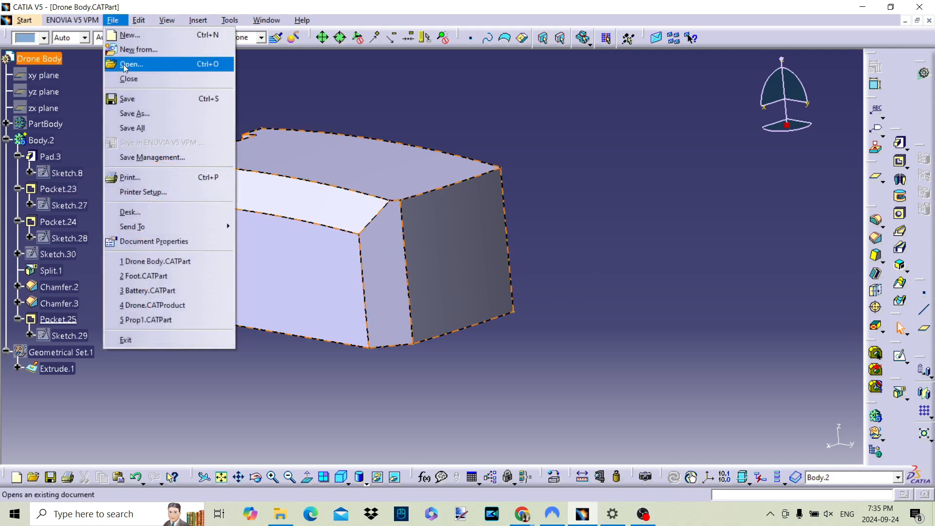
click(127, 101)
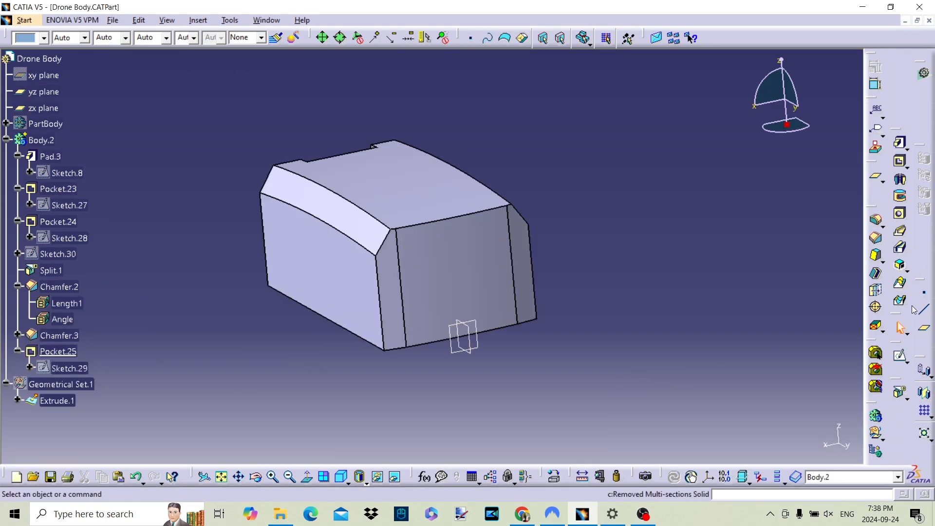
Sketch a circle of about 6.2 mm radius on the zx plane, centred on the vertical axis in the middle of the end face.
click(453, 355)
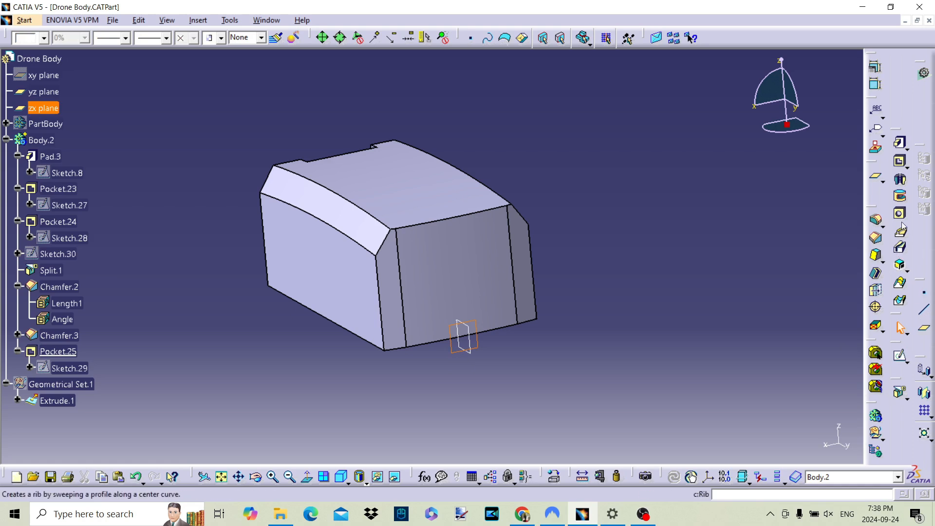
click(900, 358)
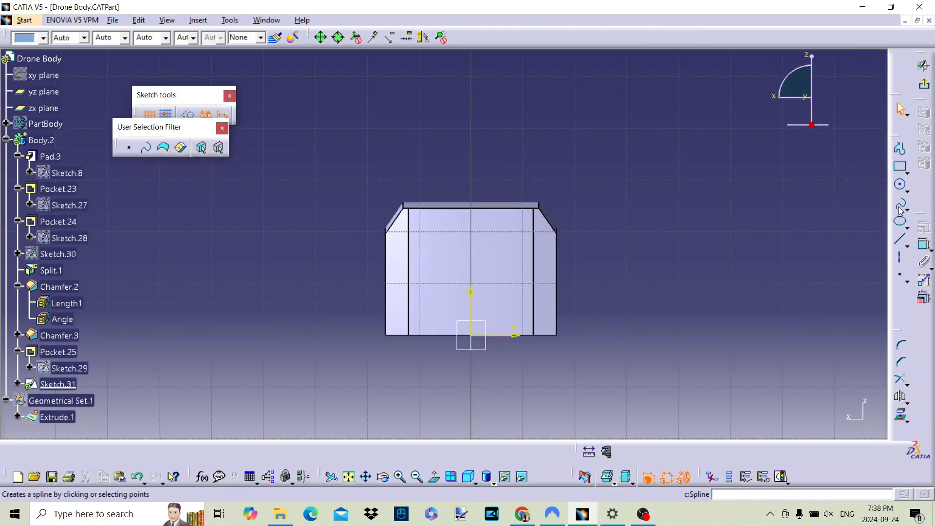
click(900, 185)
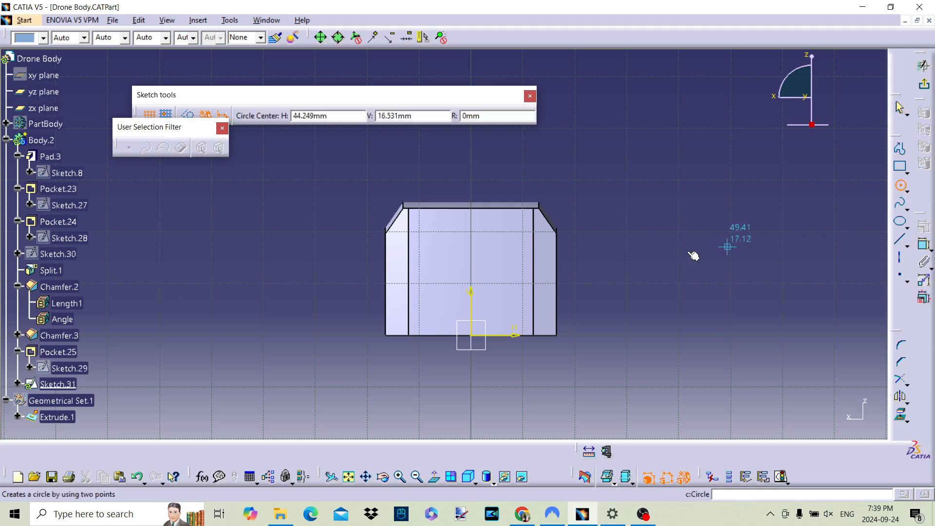
click(472, 271)
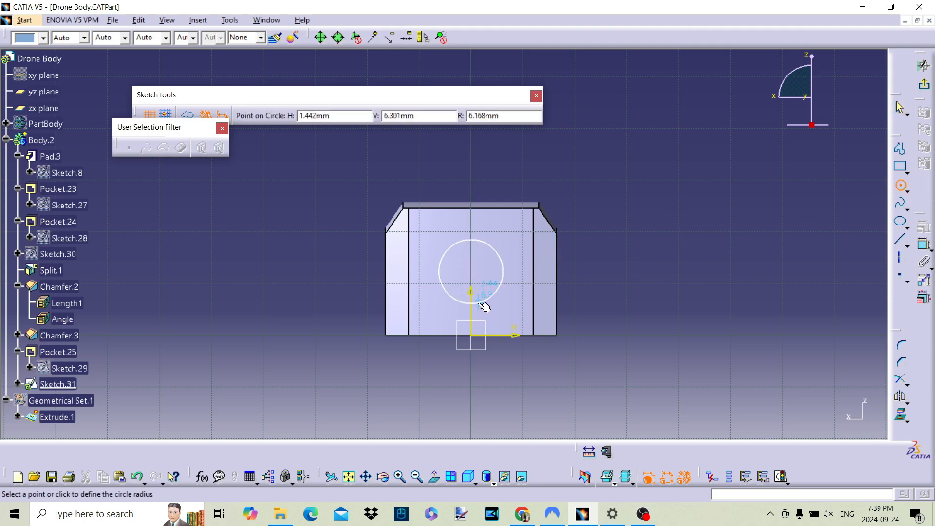
click(485, 307)
click(746, 262)
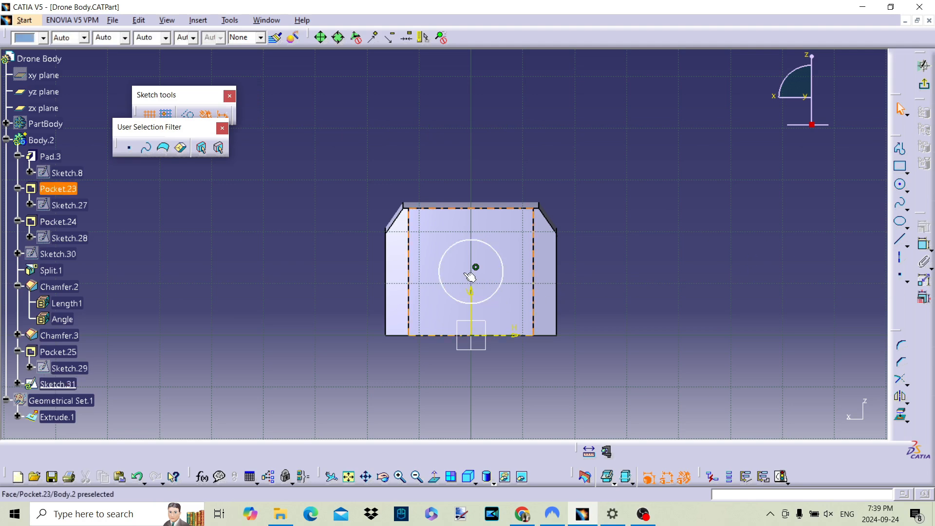
middle_drag(582, 271, 706, 276)
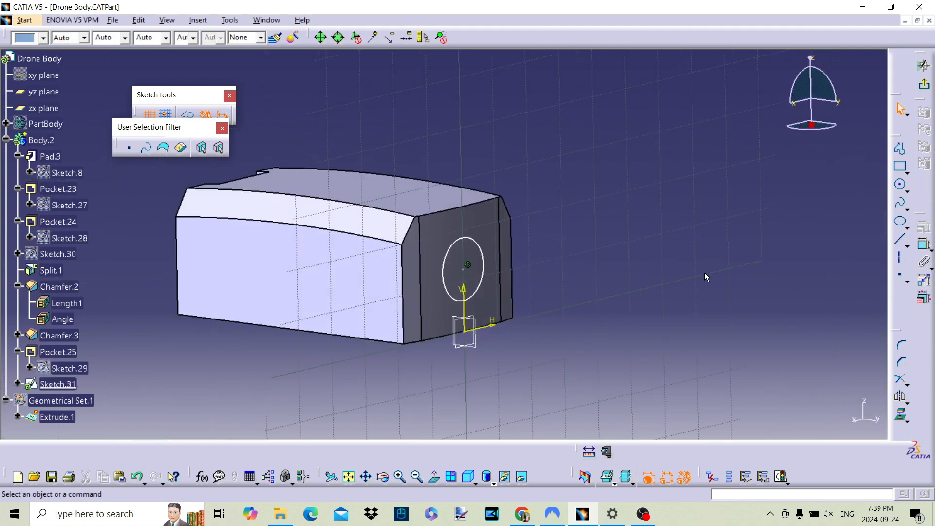
click(925, 86)
Sketch a small circle on the yz plane, centred on the lowest point of the large circle.
mouse_move(720, 229)
middle_down()
mouse_move(668, 258)
mouse_move(611, 324)
mouse_move(587, 328)
mouse_move(598, 274)
mouse_move(542, 292)
middle_up()
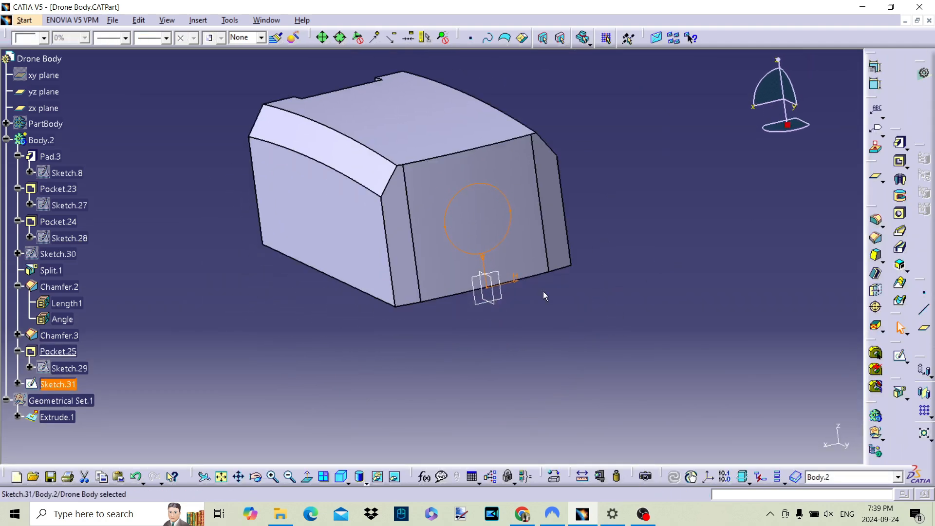
click(496, 308)
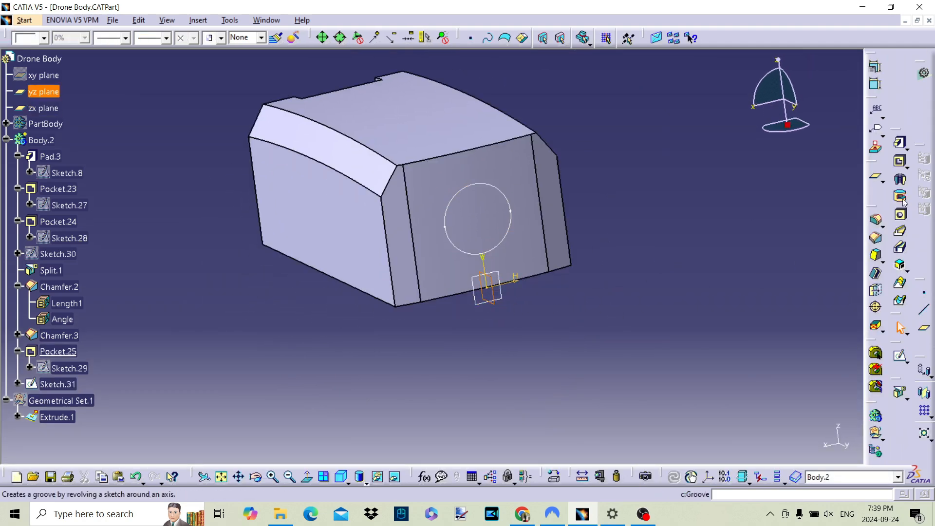
click(900, 355)
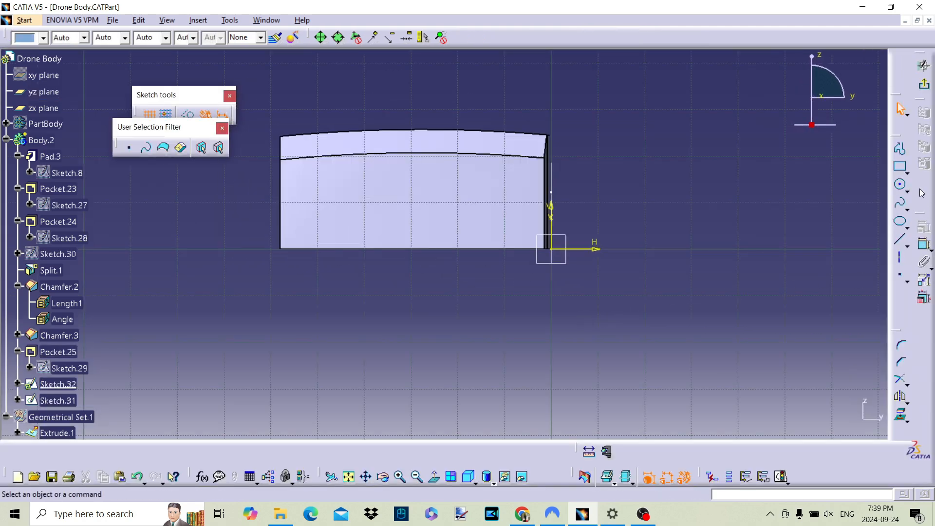
click(900, 189)
mouse_move(635, 227)
ctrl+middle_down()
mouse_move(672, 110)
mouse_move(445, 155)
ctrl+middle_up()
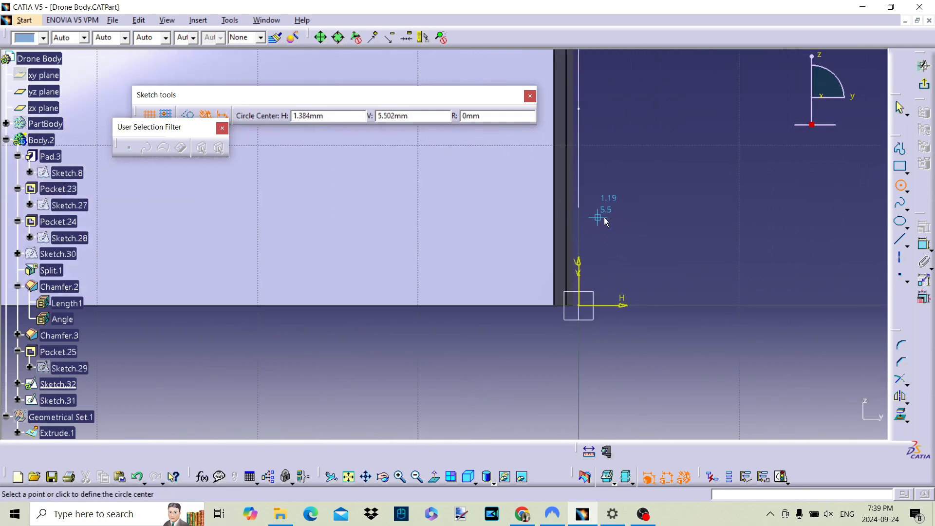
click(579, 207)
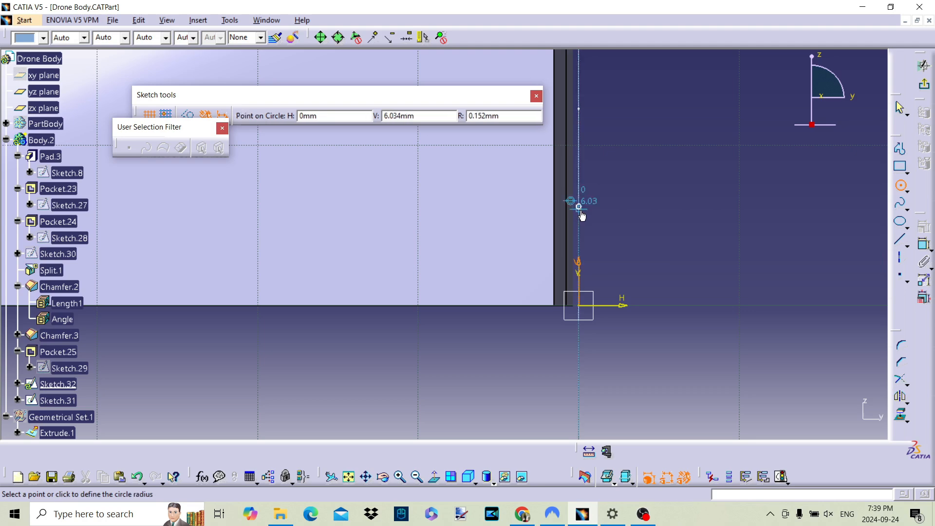
click(584, 215)
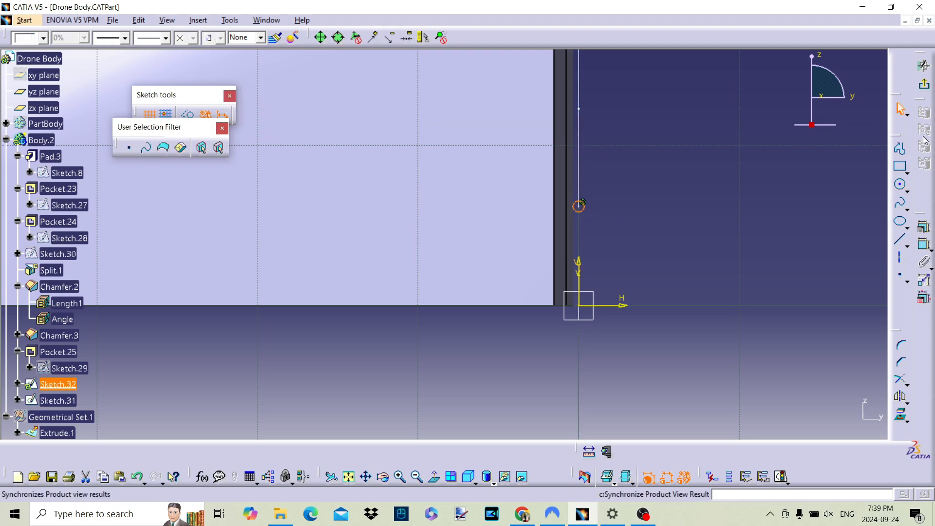
click(926, 96)
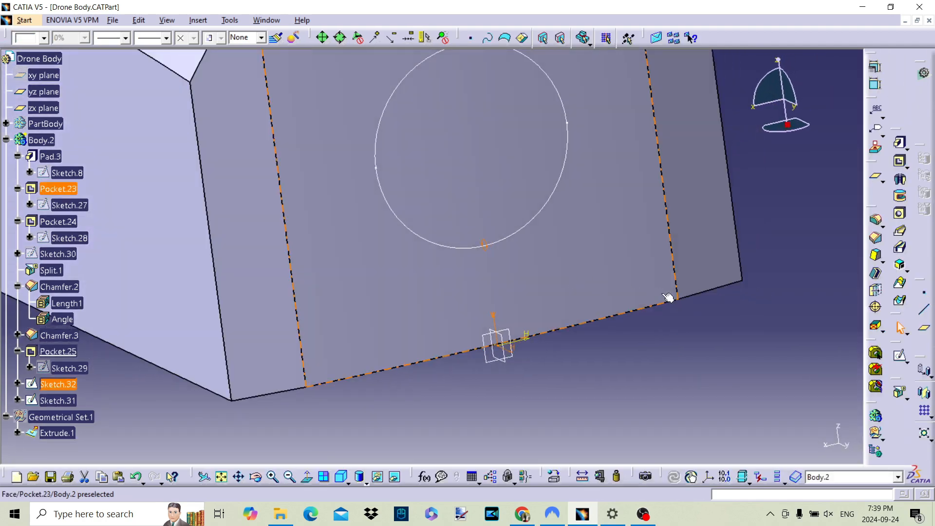
Create a Rib with the small circle Sketch.32 as profile and the large circle Sketch.31 as center curve, using Keep angle.
click(899, 235)
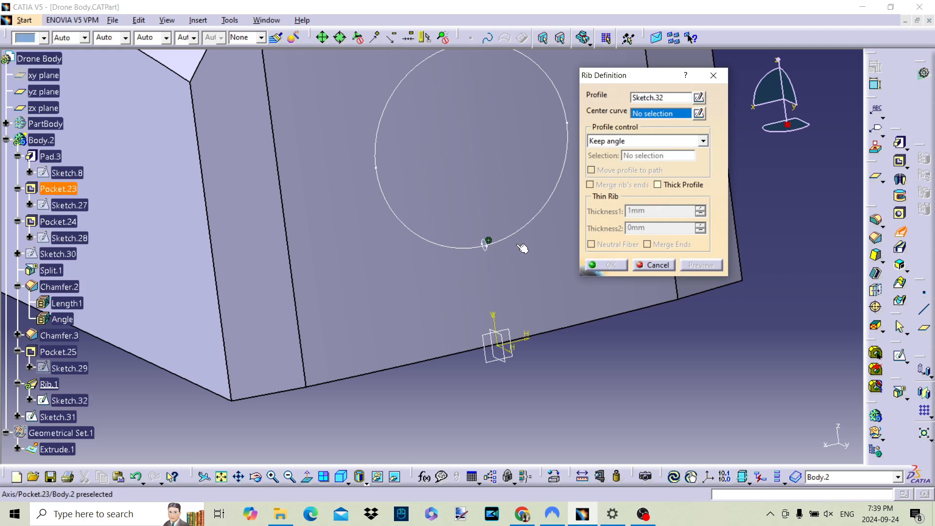
click(487, 241)
click(627, 266)
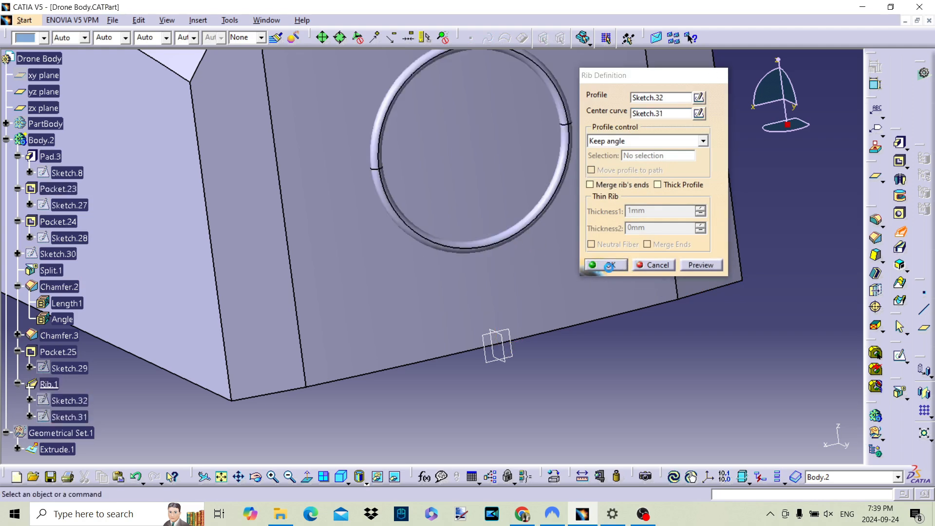
middle_drag(567, 207, 514, 276)
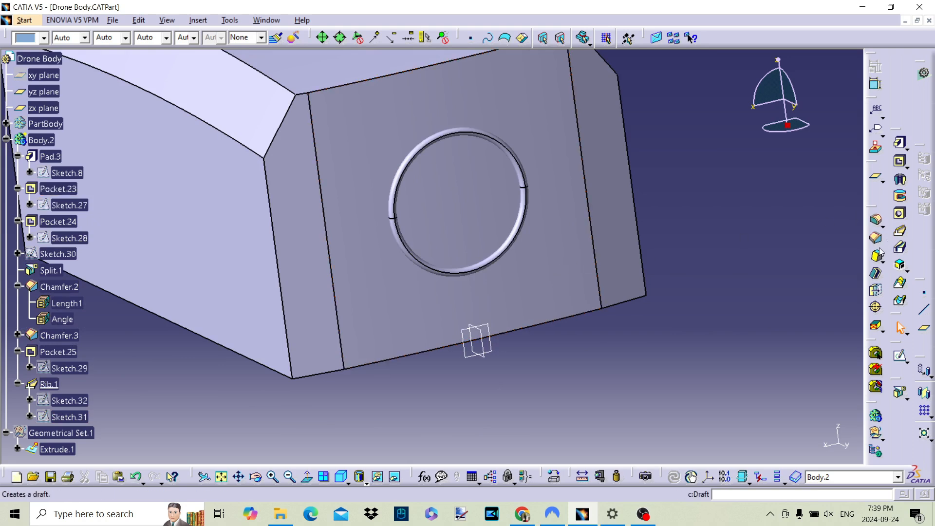
Define a blind, flat-bottomed hole inside the ring on the end face, 7 mm in diameter and 1 mm deep, and open its positioning sketch.
click(900, 217)
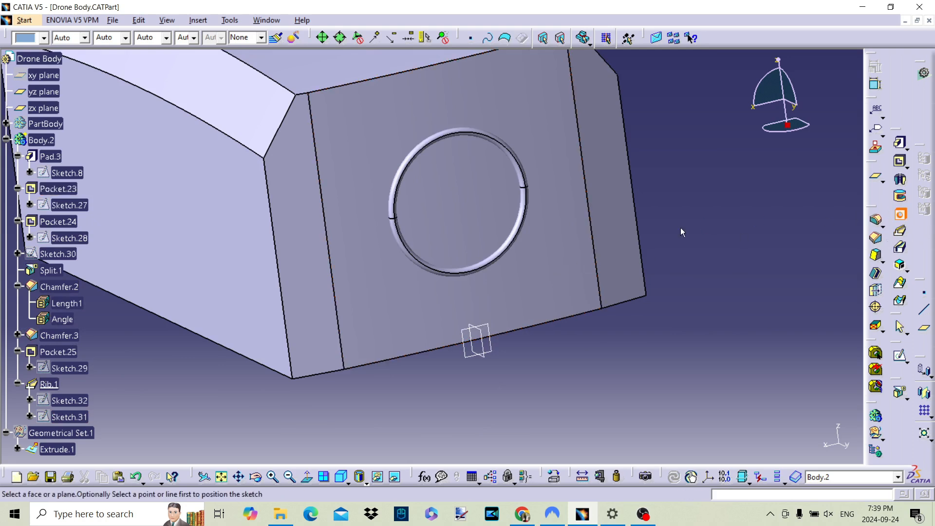
click(465, 198)
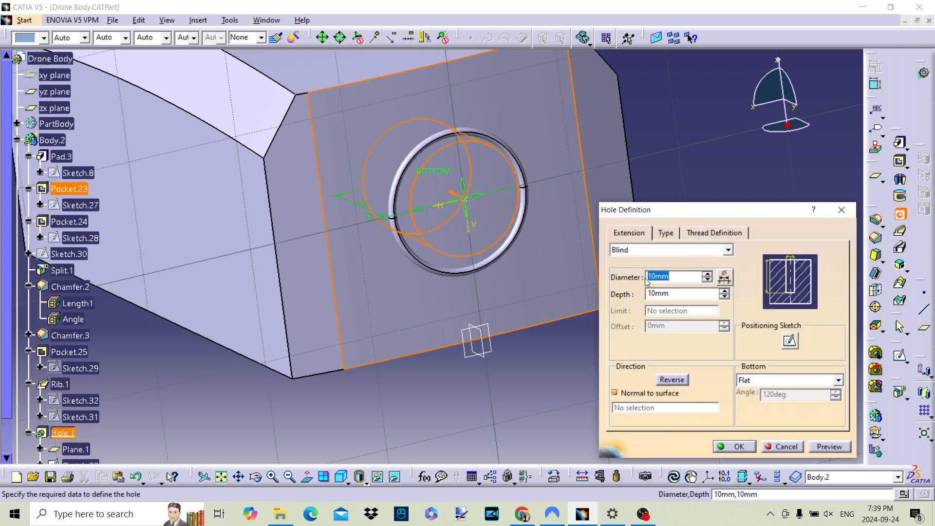
click(707, 279)
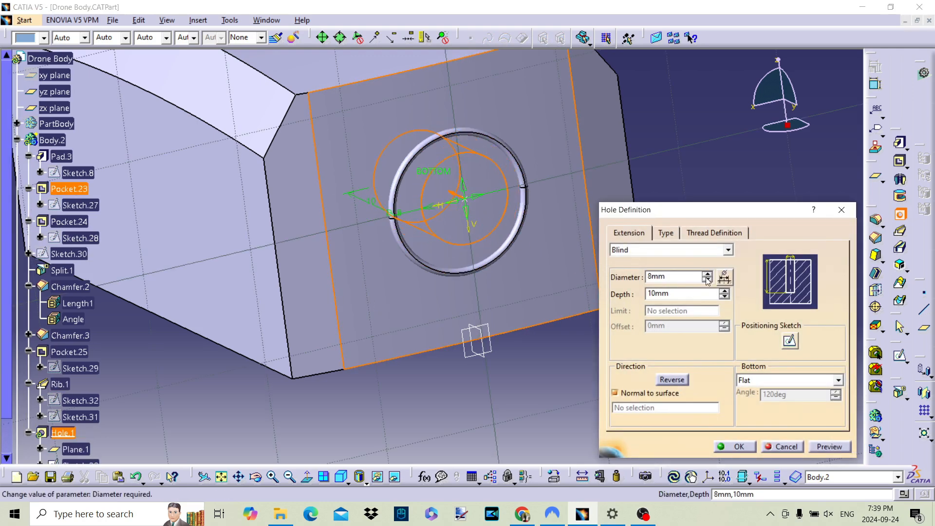
click(707, 281)
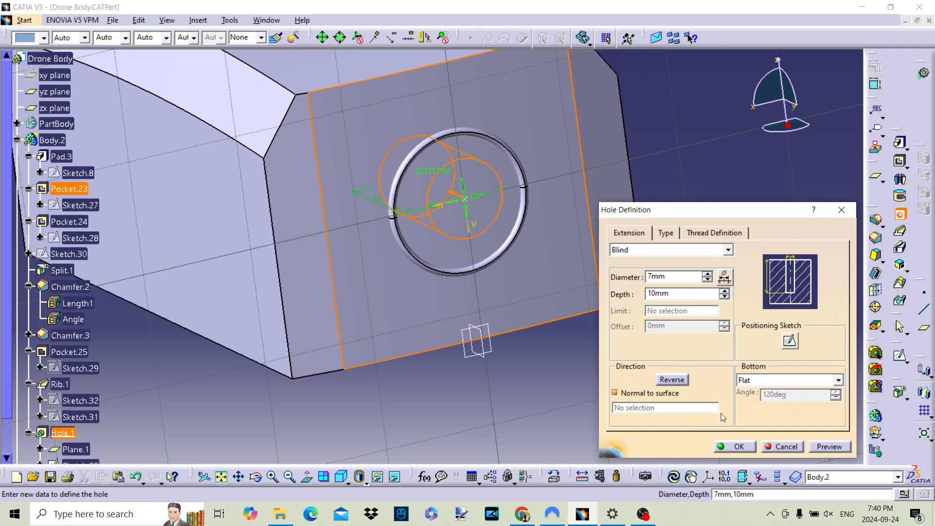
click(725, 297)
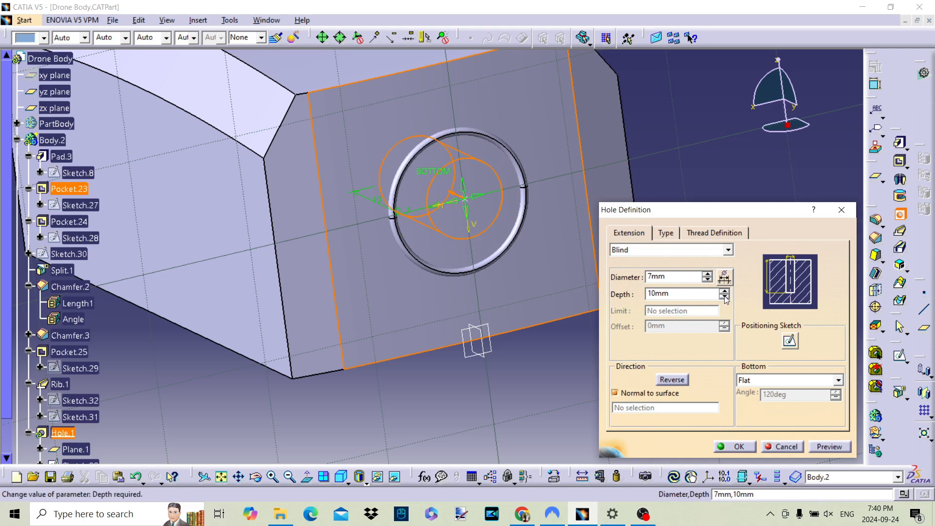
click(724, 298)
click(725, 297)
click(725, 297)
click(725, 297)
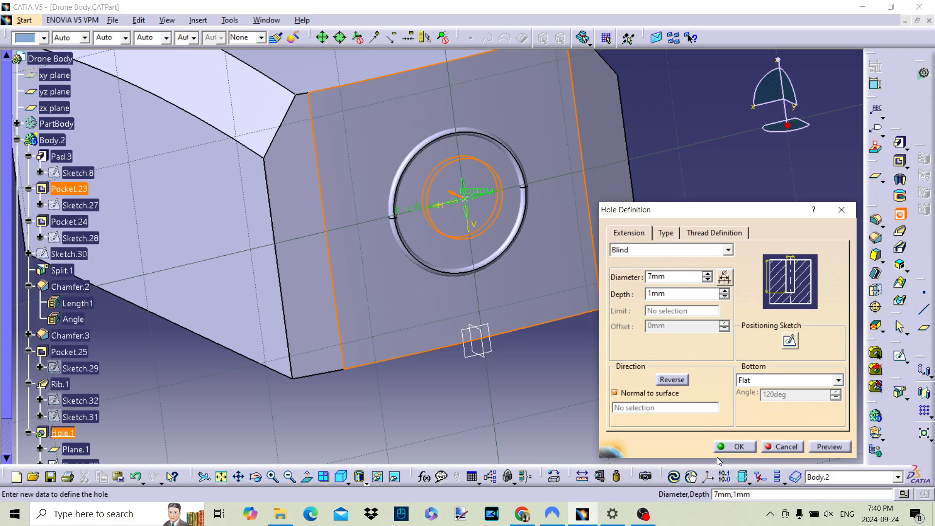
click(789, 341)
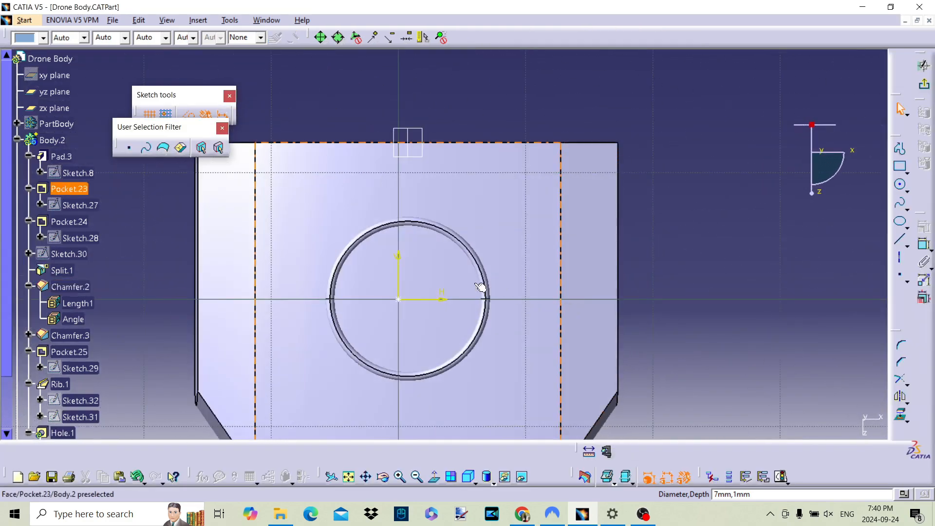
click(398, 299)
click(924, 243)
middle_drag(468, 242, 507, 253)
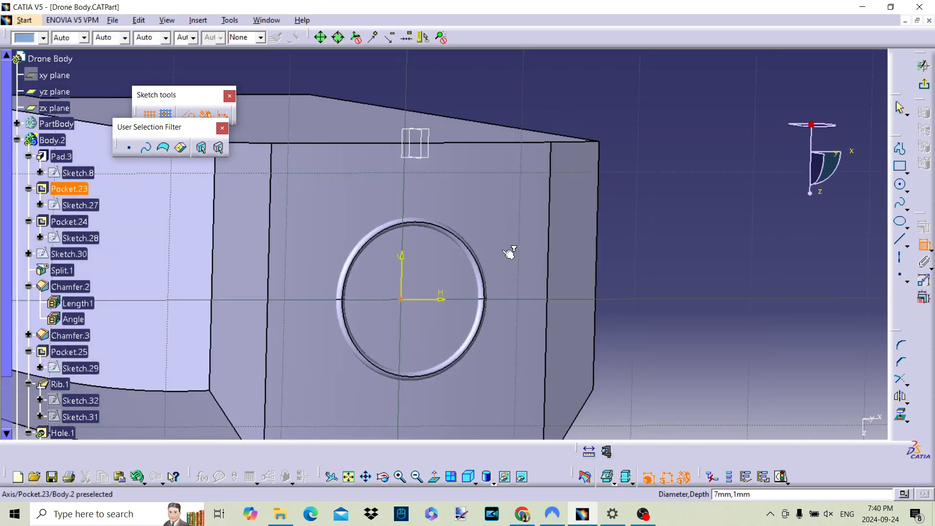
click(480, 255)
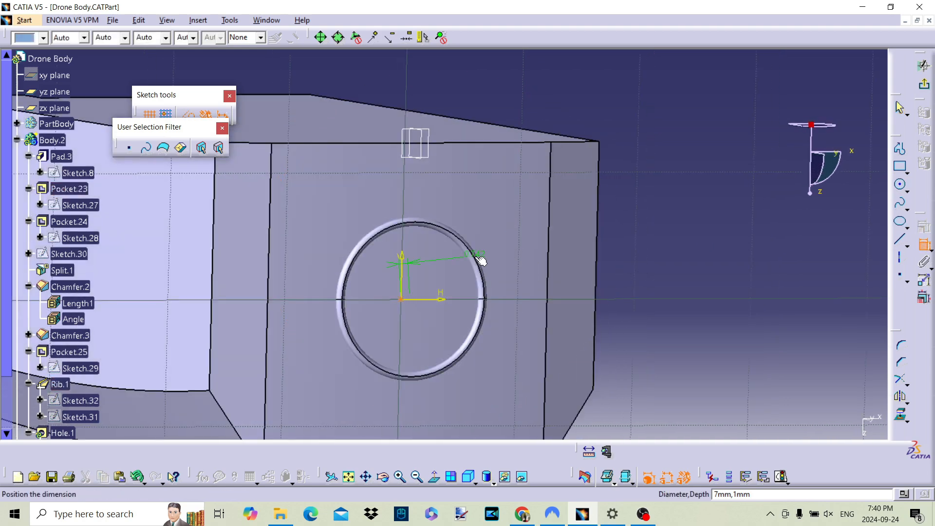
right_click(476, 257)
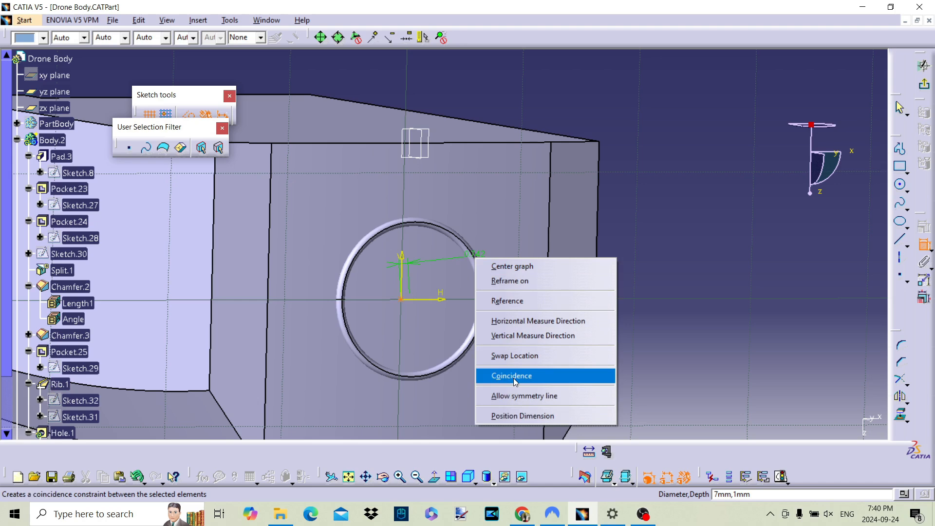
click(522, 415)
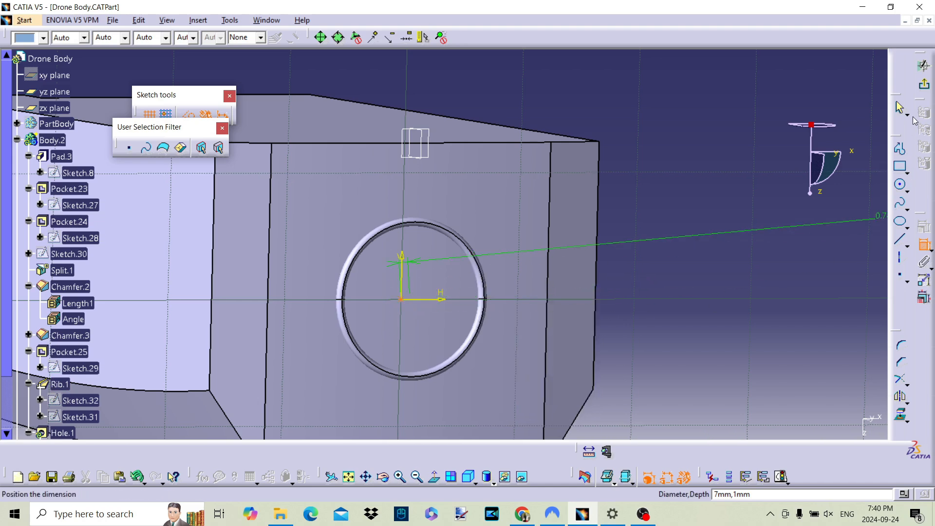
click(920, 247)
Constrain the hole's centre point with a Coincidence to the ring's circular edge and complete the hole.
middle_drag(455, 287, 649, 238)
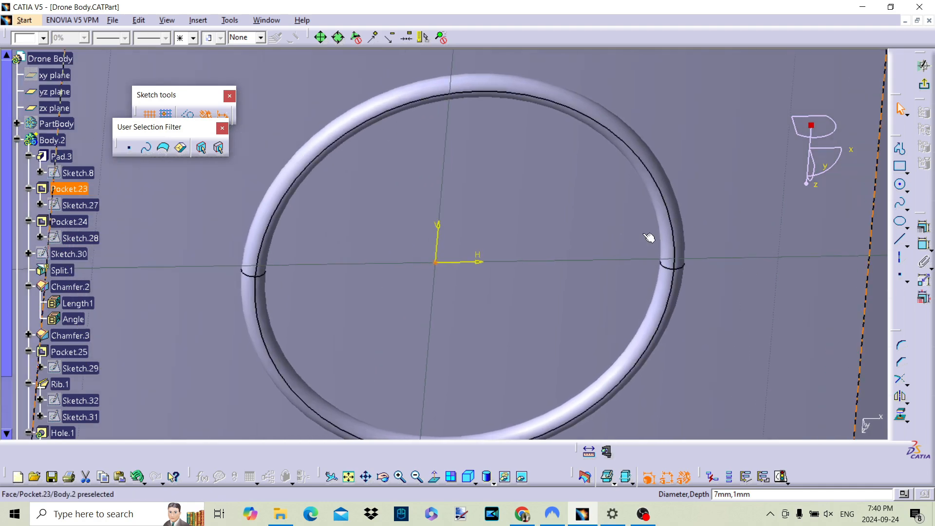
click(924, 247)
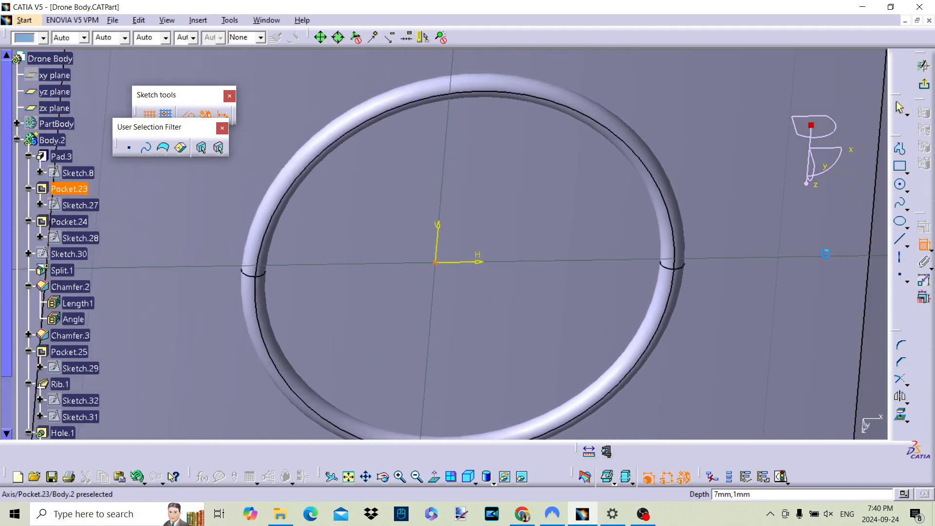
click(668, 235)
right_click(672, 237)
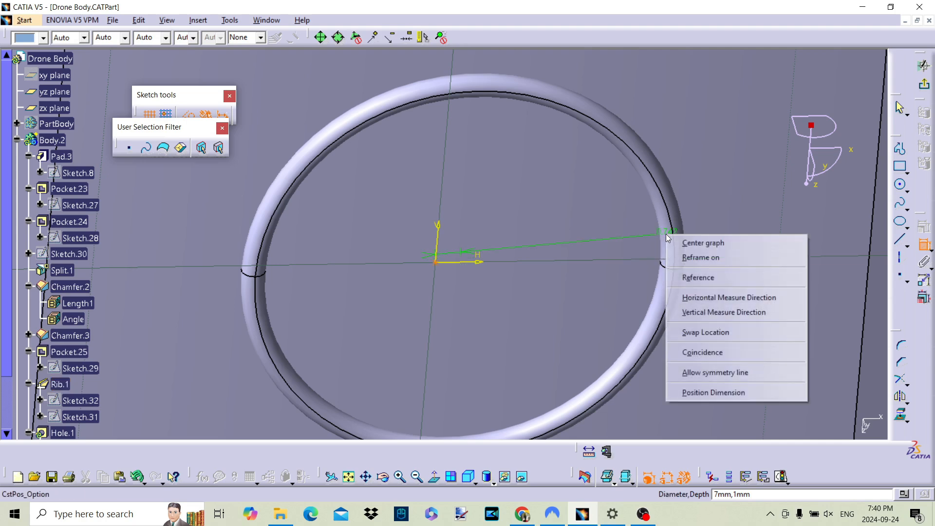
click(688, 361)
click(924, 84)
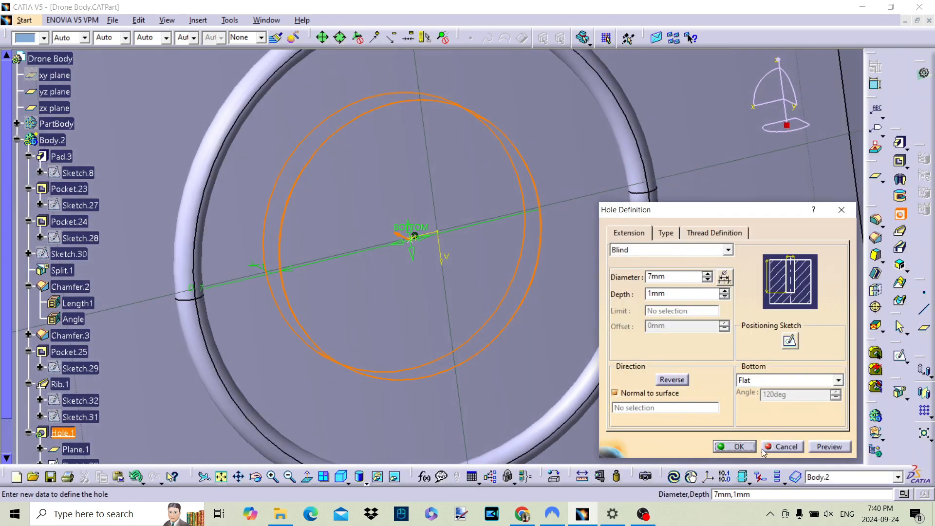
click(736, 446)
middle_drag(620, 236, 470, 291)
middle_drag(497, 246, 537, 288)
click(747, 249)
middle_drag(451, 265, 541, 304)
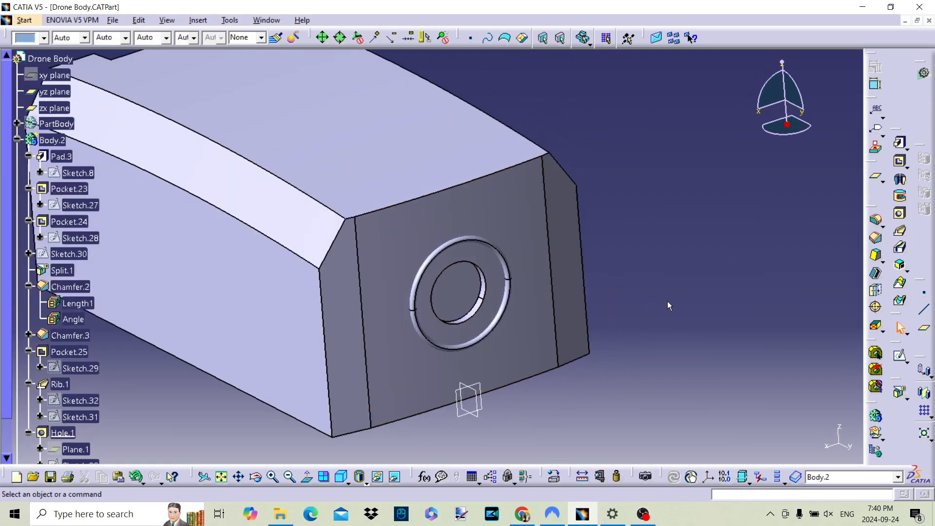
ctrl+middle_drag(416, 267, 428, 342)
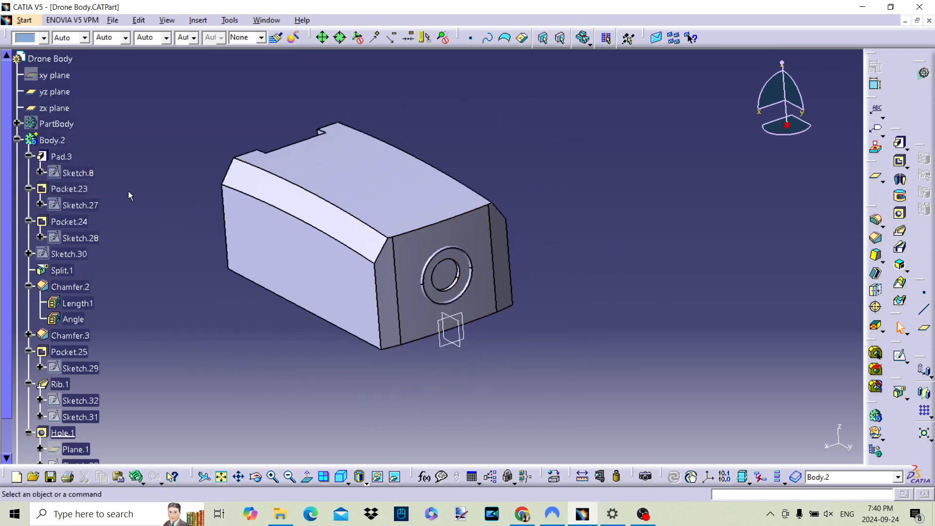
Hide the yz and zx planes.
click(75, 95)
right_click(65, 109)
click(93, 148)
middle_drag(356, 302, 393, 350)
middle_drag(456, 324, 559, 323)
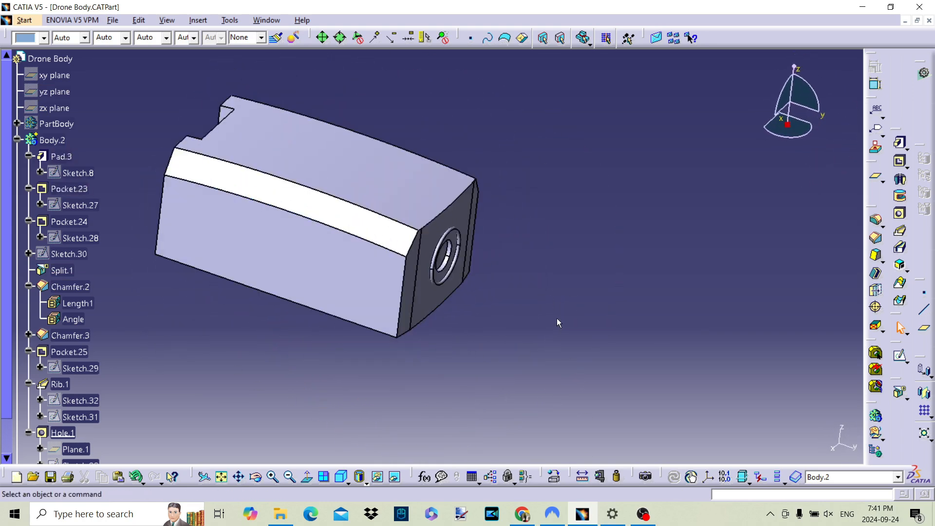
Show the PartBody with the arms alongside Body.2 and hide Sketch.26.
click(17, 141)
middle_drag(270, 220, 438, 286)
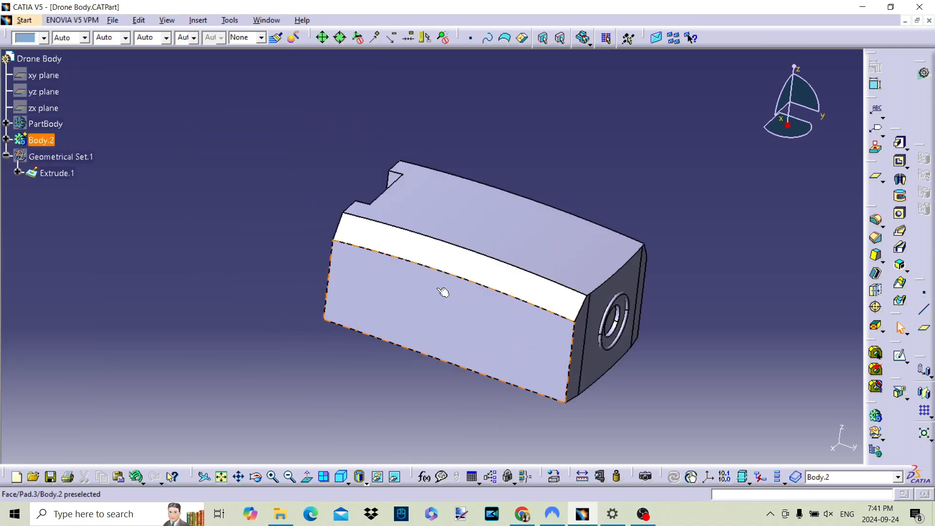
click(36, 127)
right_click(43, 128)
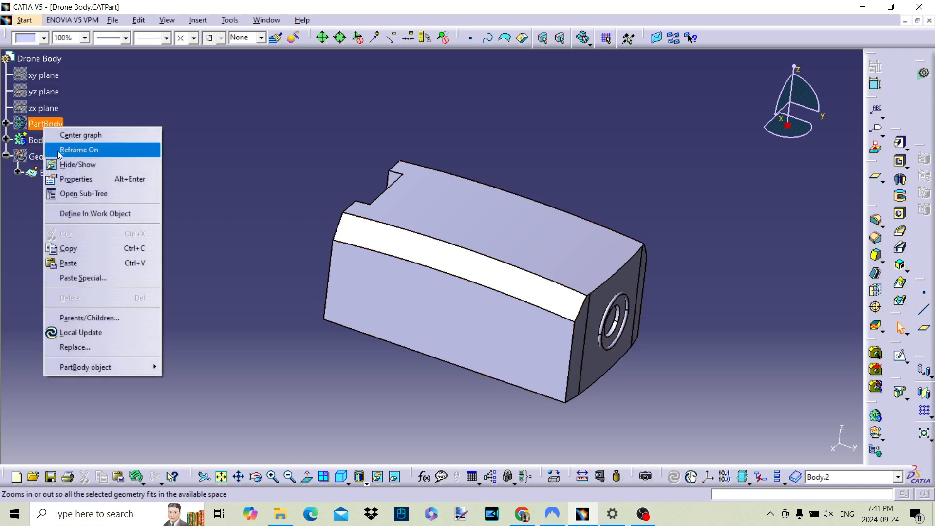
click(66, 173)
mouse_move(446, 309)
middle_down()
mouse_move(320, 226)
mouse_move(355, 313)
mouse_move(229, 161)
middle_up()
right_click(198, 139)
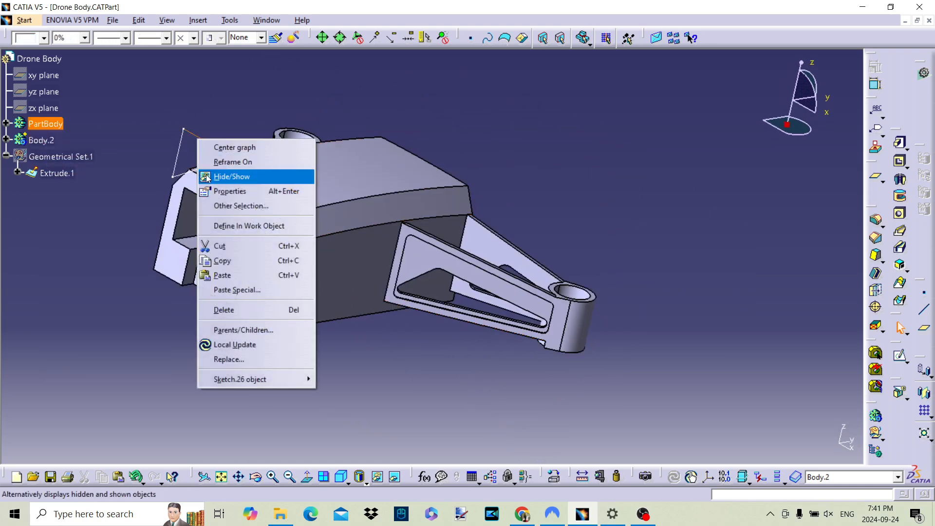
click(231, 176)
middle_drag(297, 278, 478, 261)
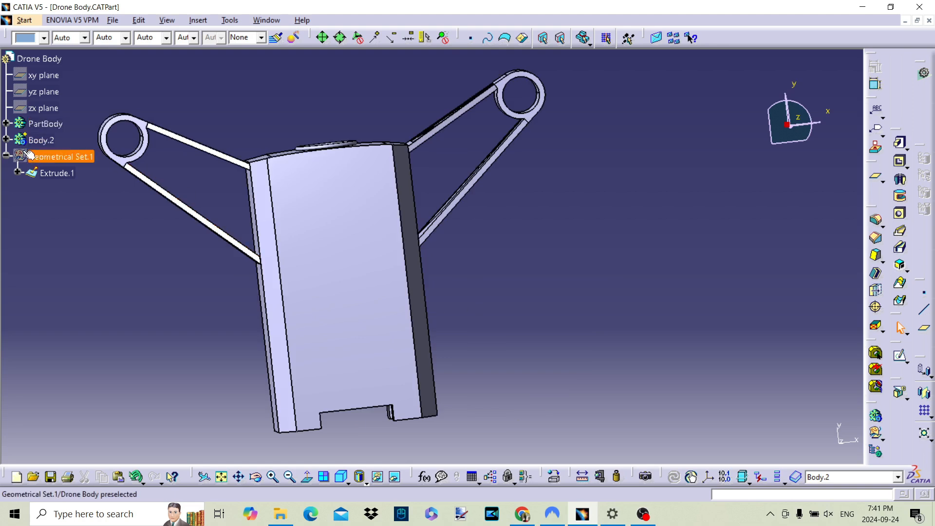
click(7, 127)
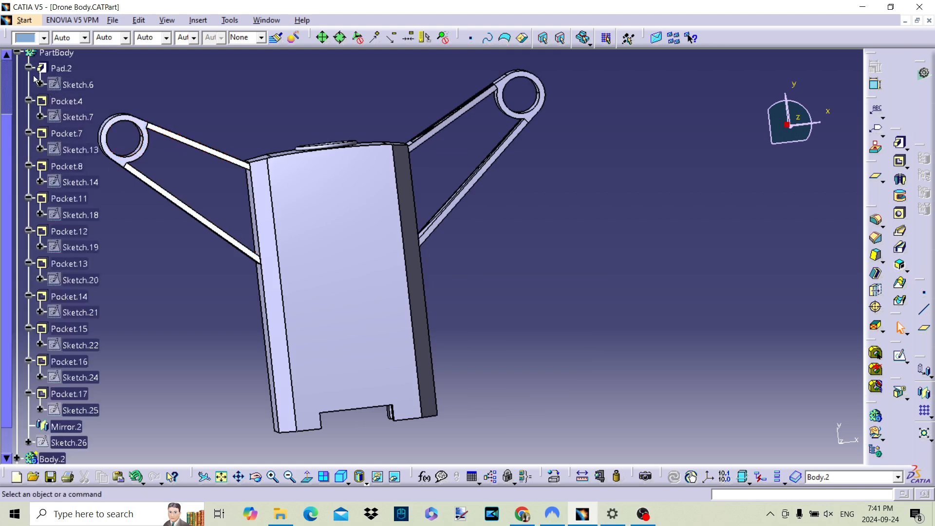
click(58, 54)
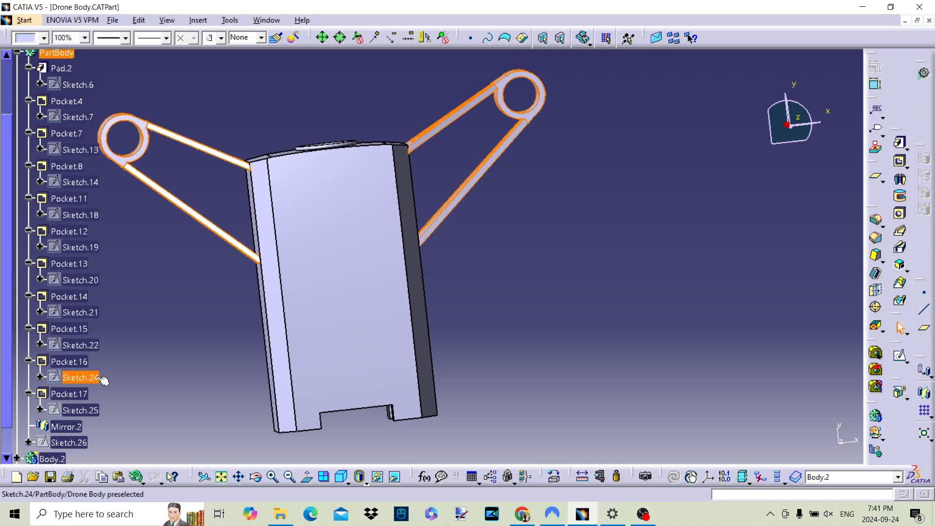
middle_drag(519, 314, 512, 365)
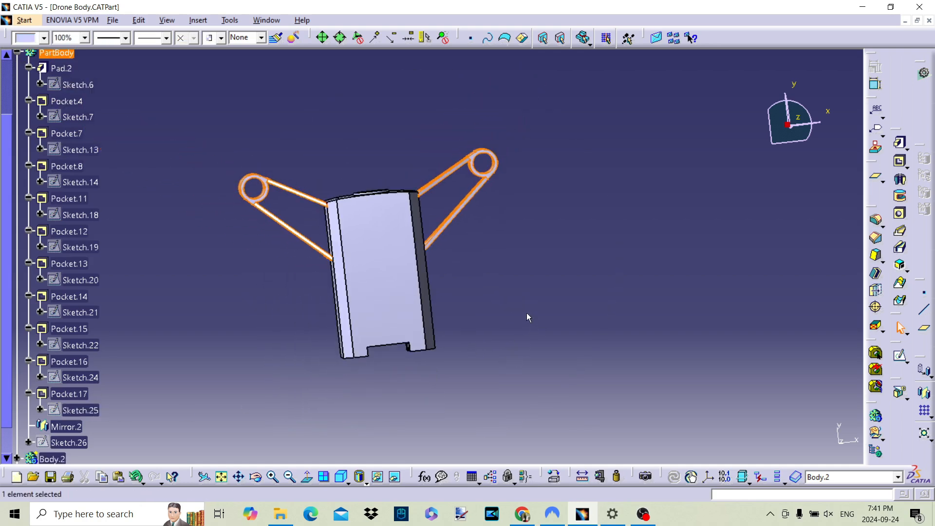
scroll(102, 146, up, 2)
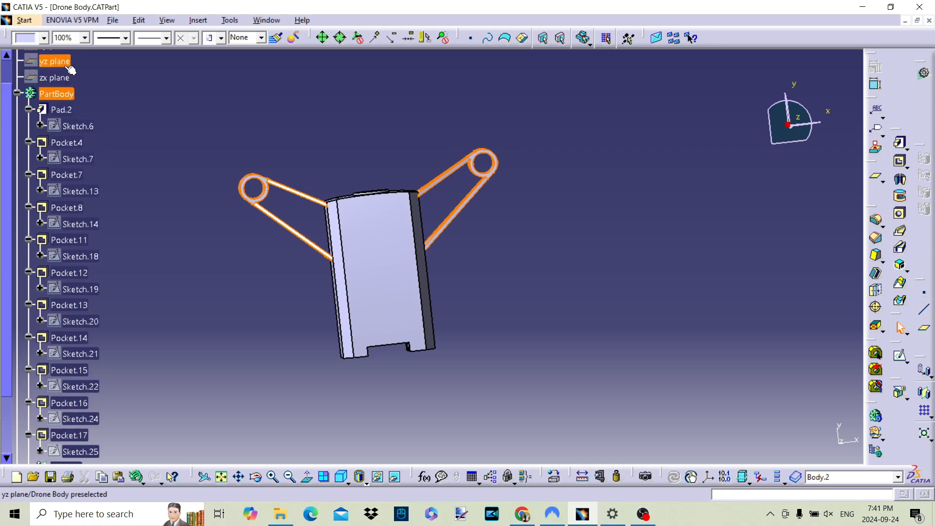
scroll(70, 68, up, 2)
right_click(63, 102)
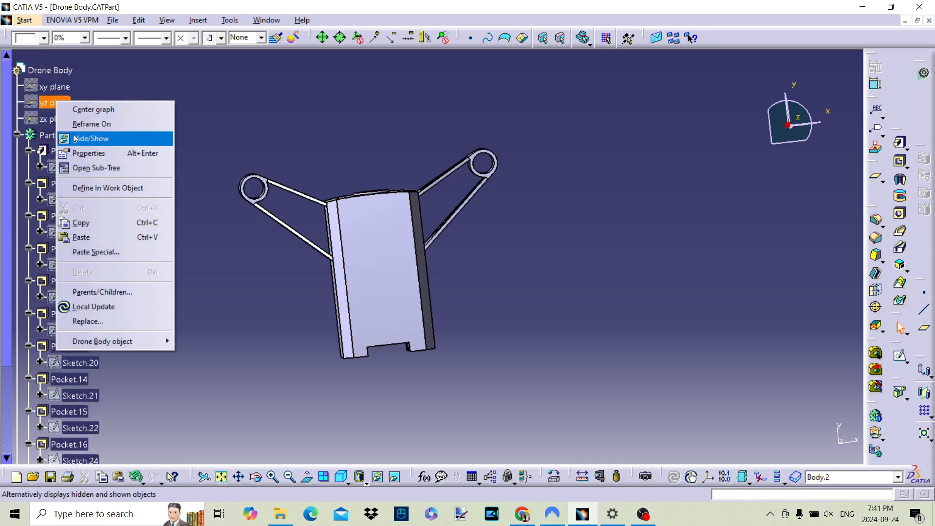
click(73, 136)
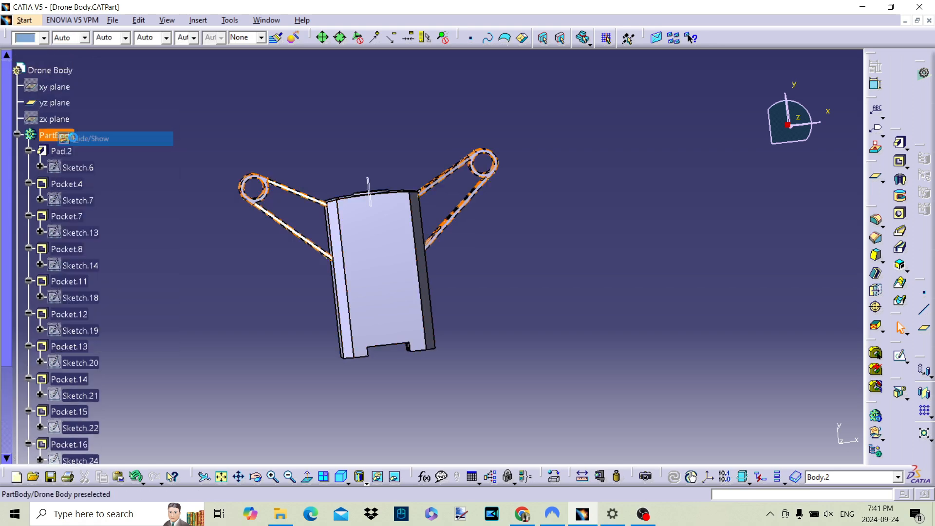
right_click(50, 98)
click(73, 138)
right_click(73, 104)
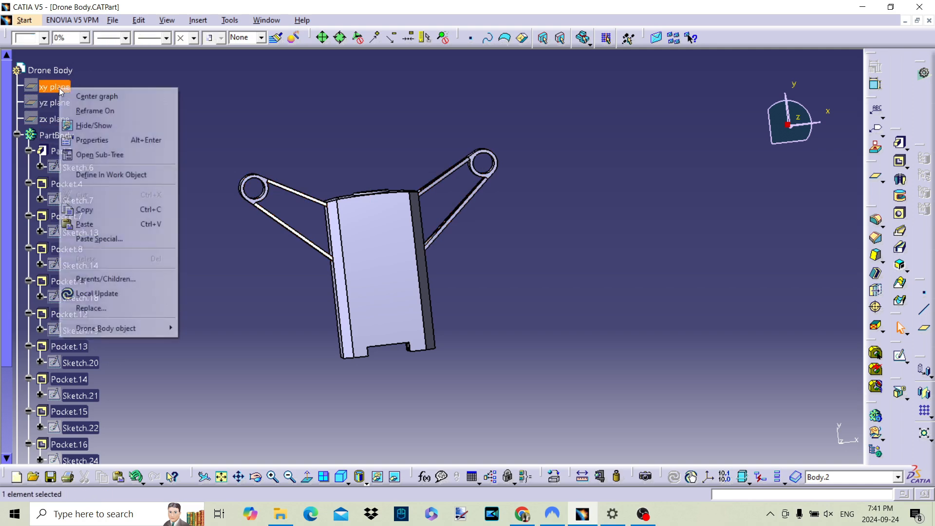
click(81, 129)
right_click(73, 102)
click(85, 124)
Show the zx plane and create a plane offset 30 mm from it in the reversed direction, into the body.
right_click(63, 118)
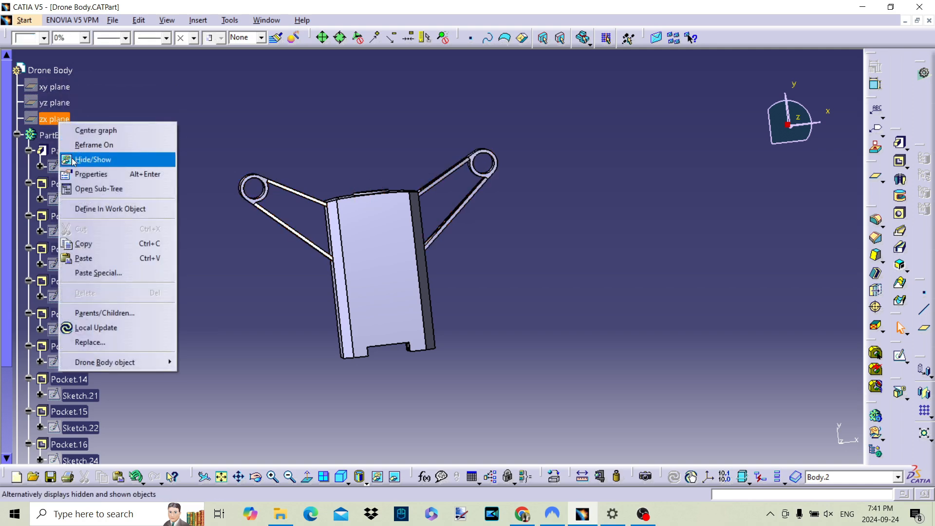
click(74, 160)
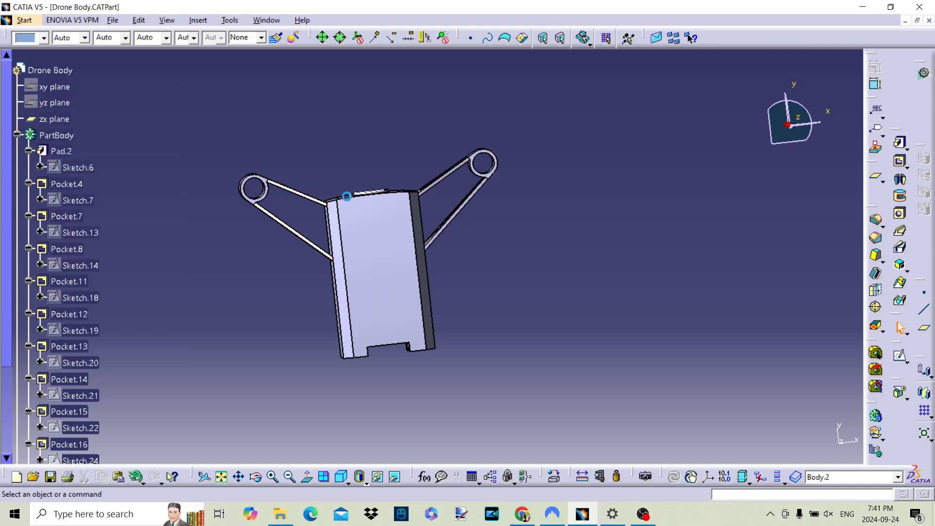
click(875, 180)
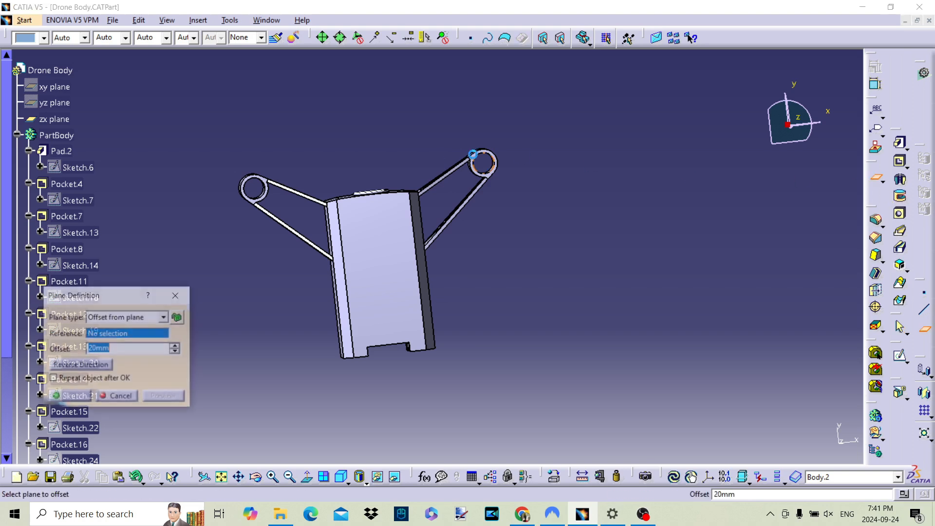
click(367, 197)
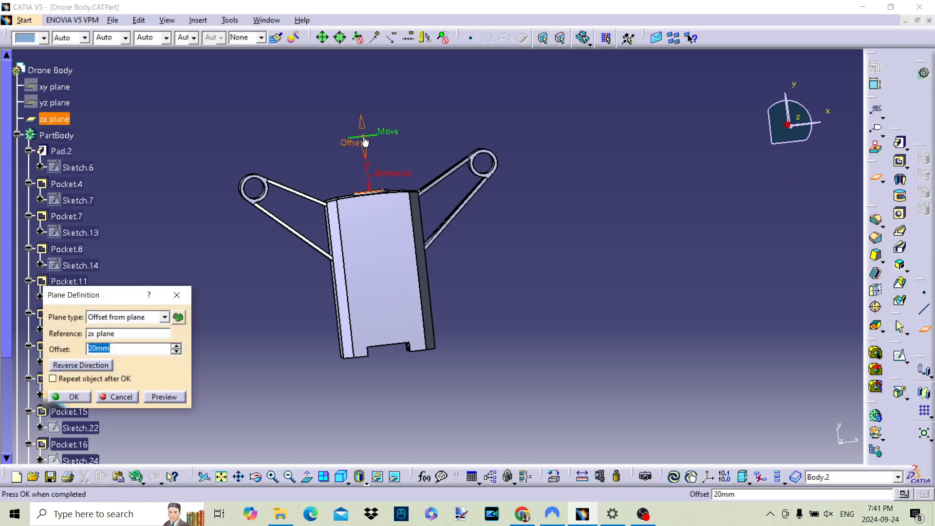
click(71, 366)
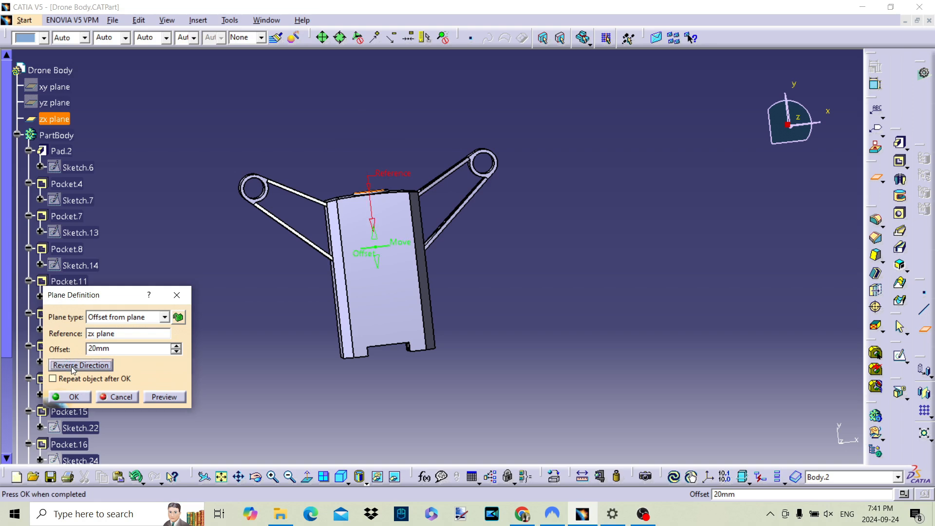
double_click(99, 349)
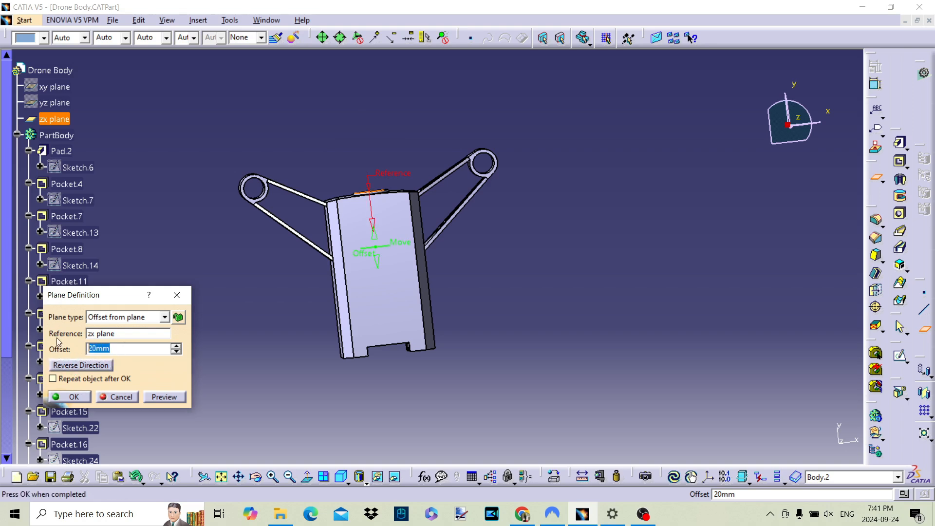
text(30)
click(53, 397)
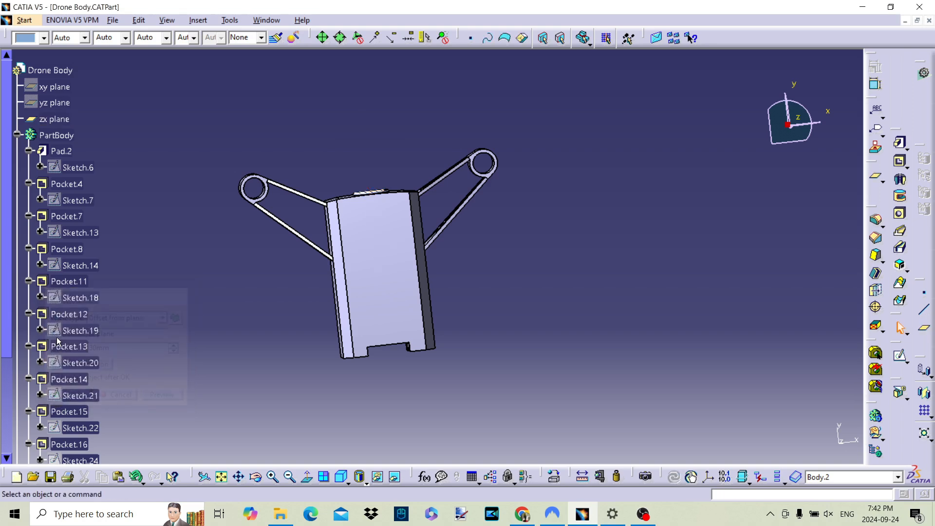
Show Geometrical Set.1 so the offset plane is displayed, and hide the Extrude.1 surface.
scroll(97, 194, down, 6)
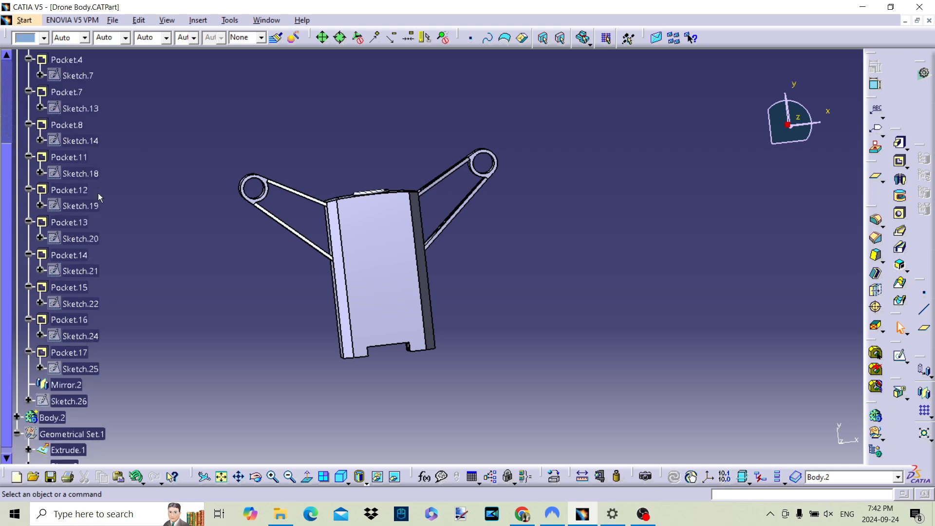
right_click(70, 272)
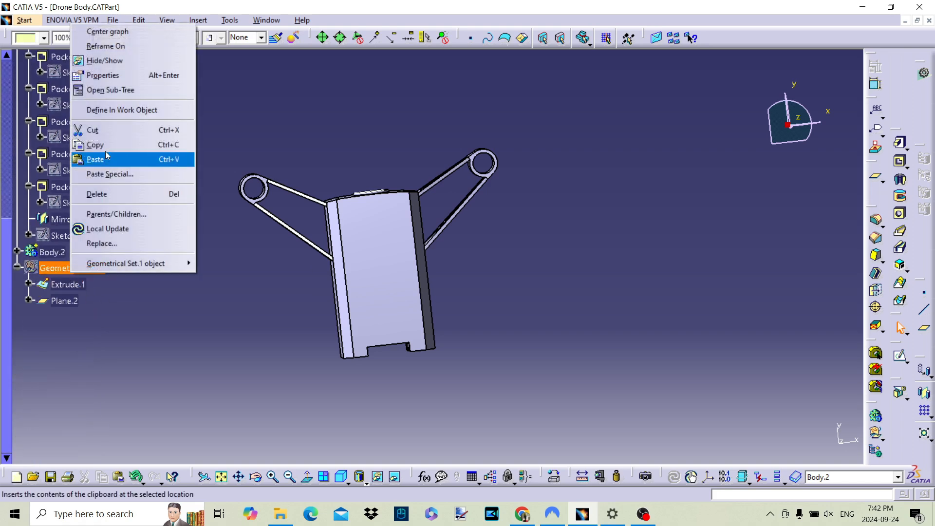
click(100, 60)
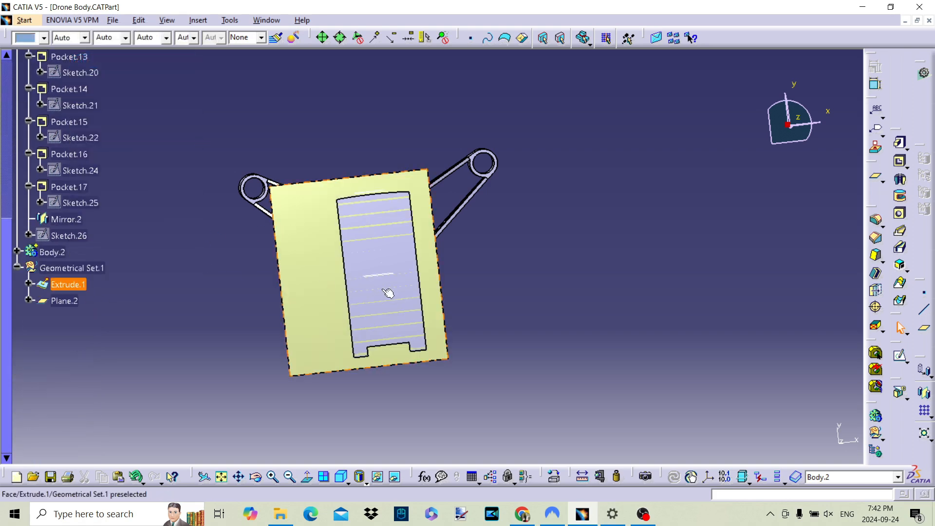
right_click(320, 321)
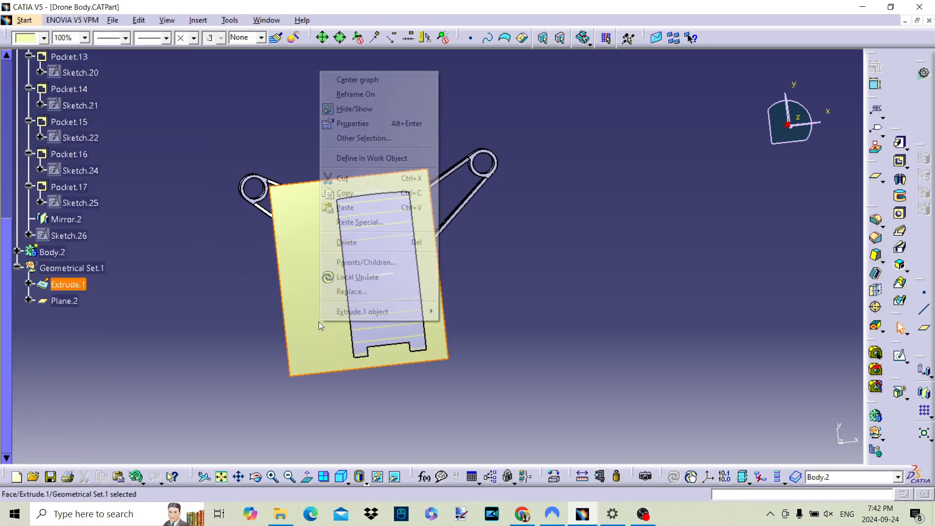
click(354, 109)
middle_drag(282, 276, 436, 168)
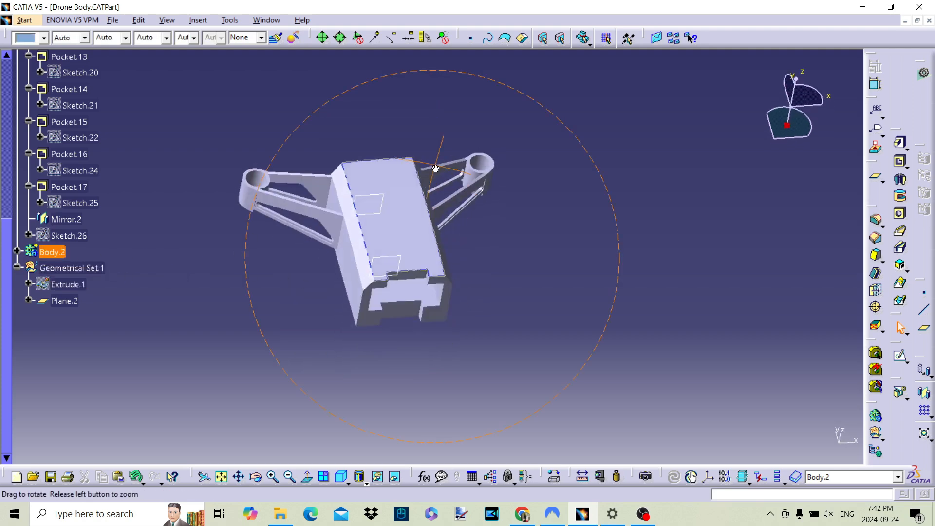
Try to mirror the Mirror.2 arm feature with Plane.2 as the mirroring element, accepting the current solid as the object.
click(65, 219)
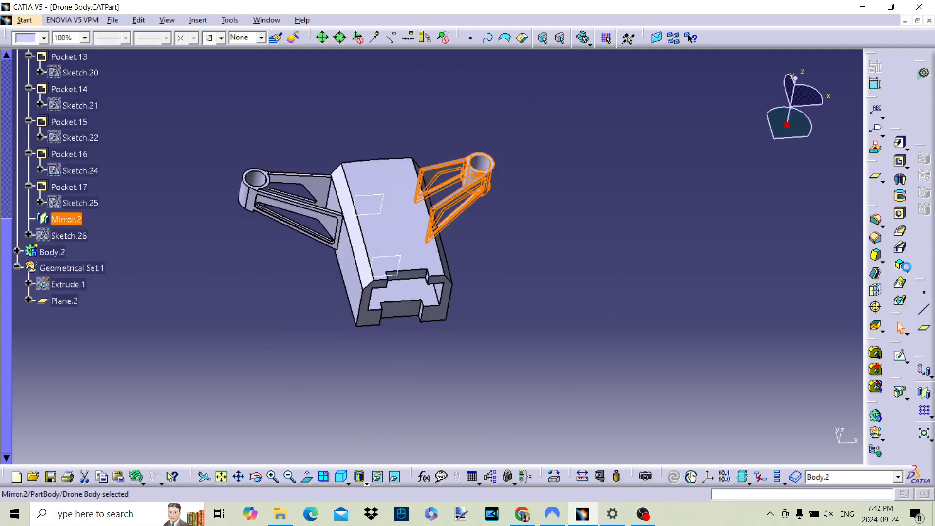
click(923, 395)
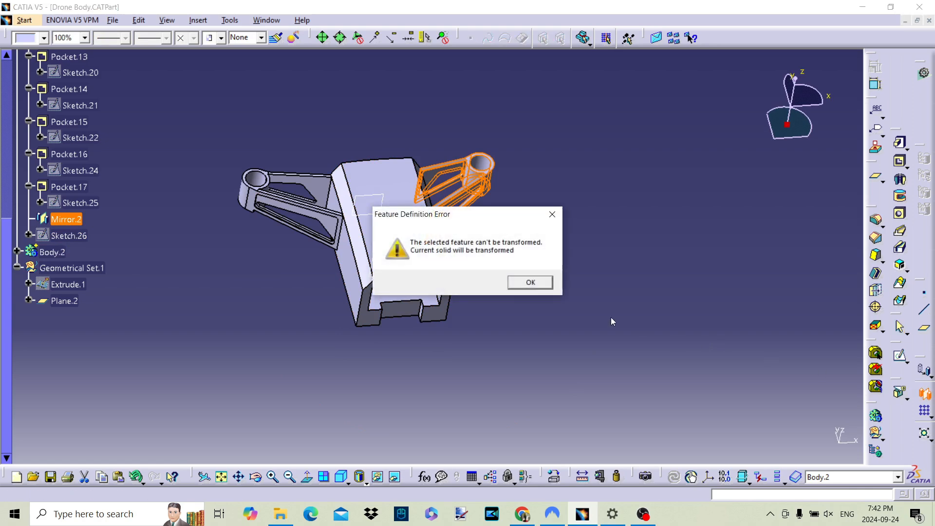
click(525, 283)
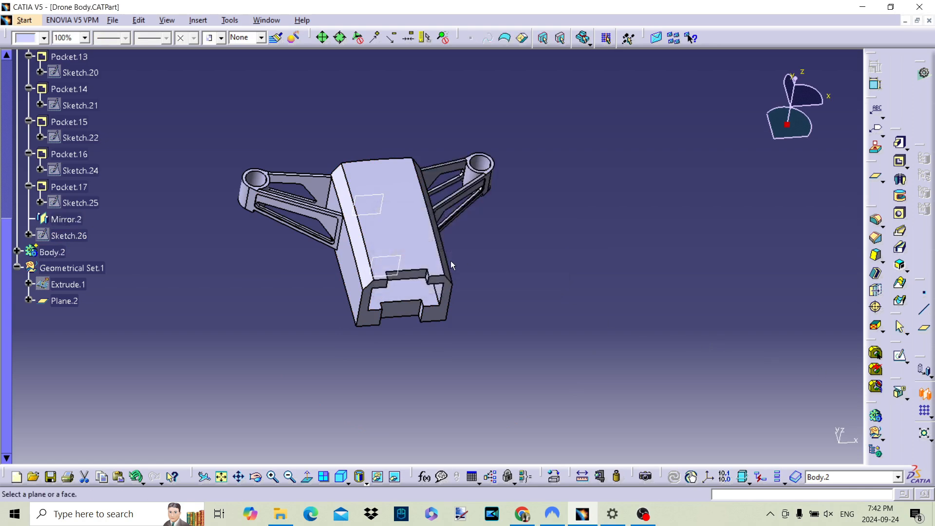
click(394, 255)
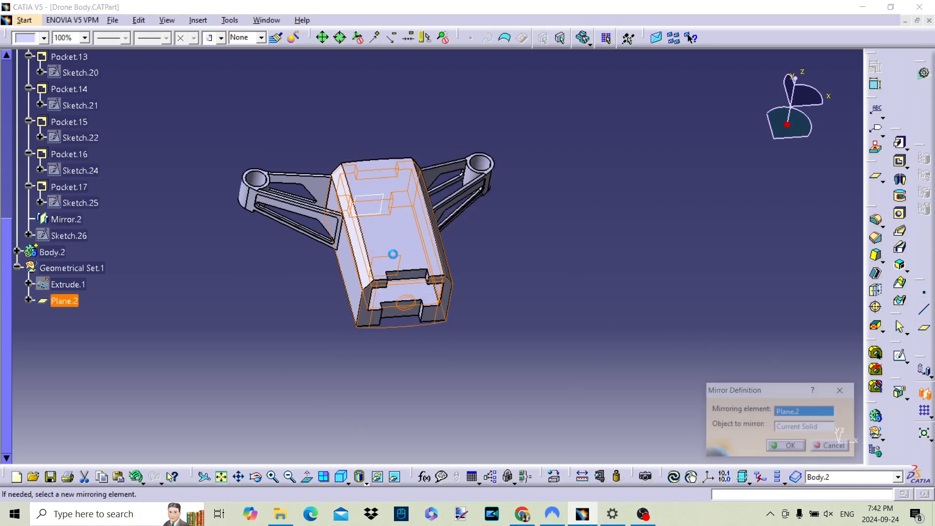
click(791, 447)
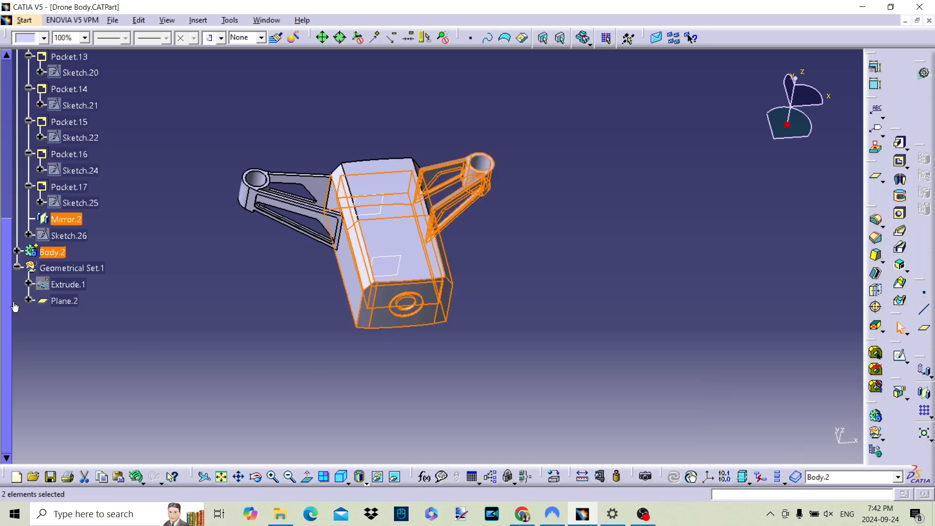
Undo the mirror of the current solid about Plane.2 and clear the selection.
click(141, 484)
click(155, 475)
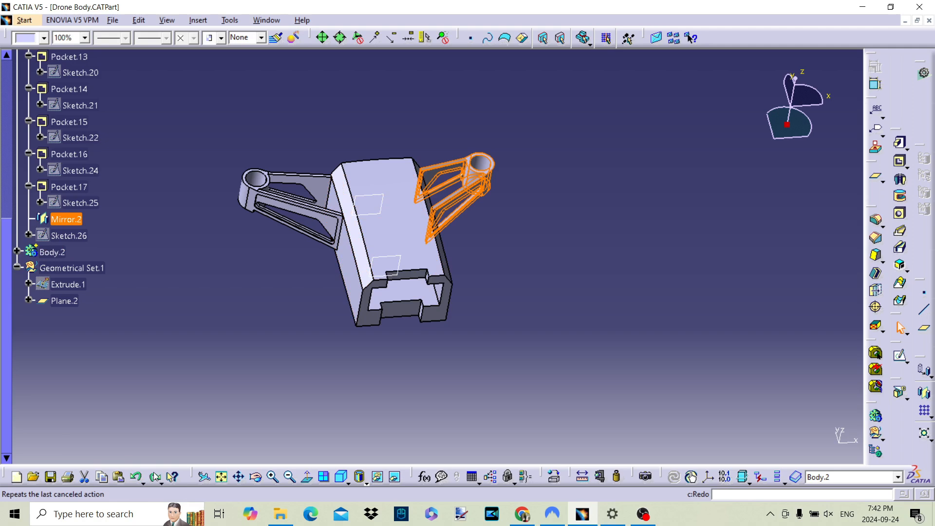
click(566, 251)
middle_drag(334, 194, 370, 351)
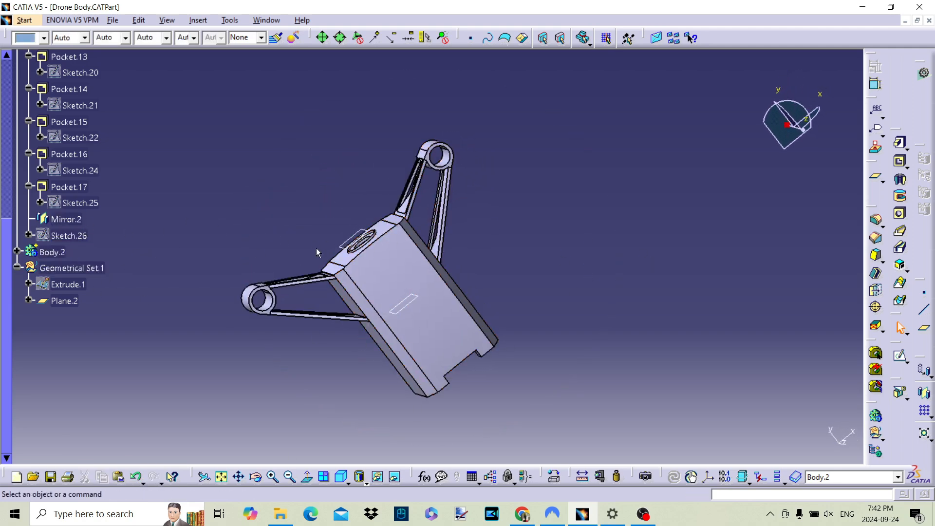
scroll(142, 230, up, 10)
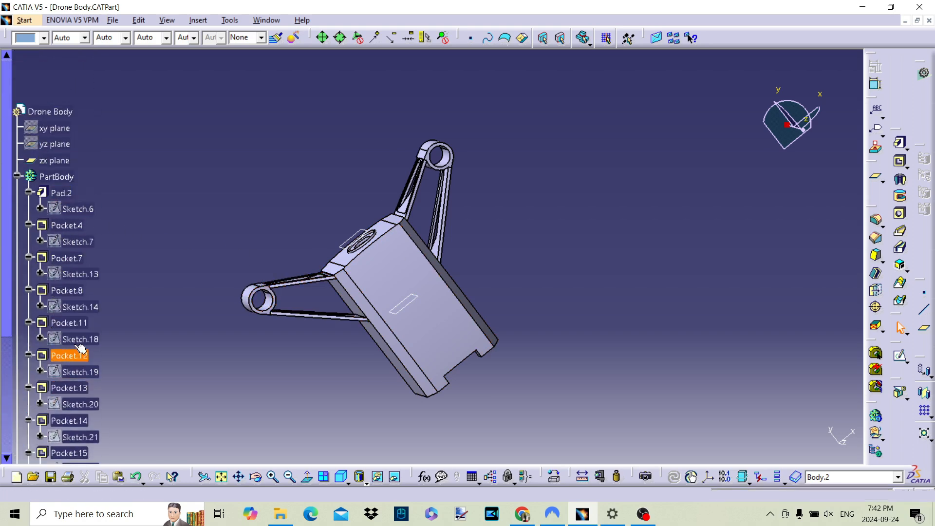
scroll(98, 280, down, 5)
scroll(69, 331, down, 5)
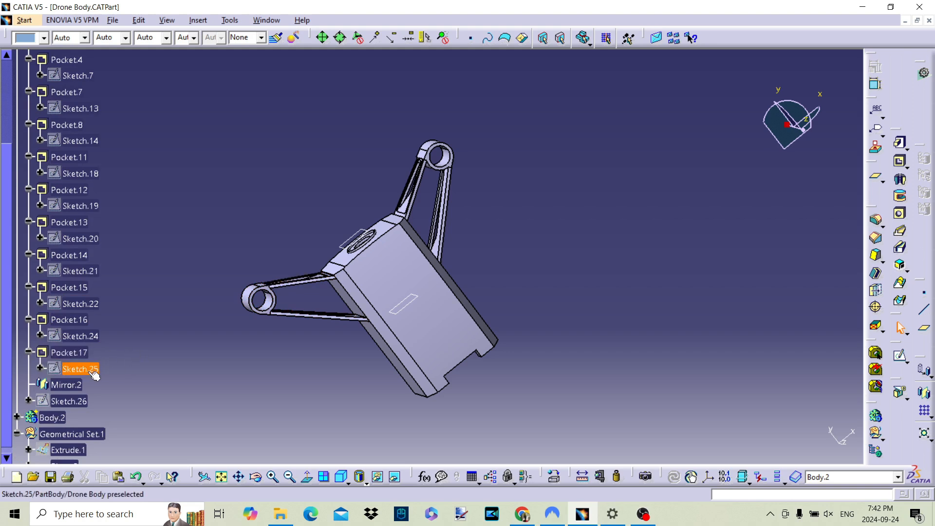
middle_drag(507, 336, 583, 179)
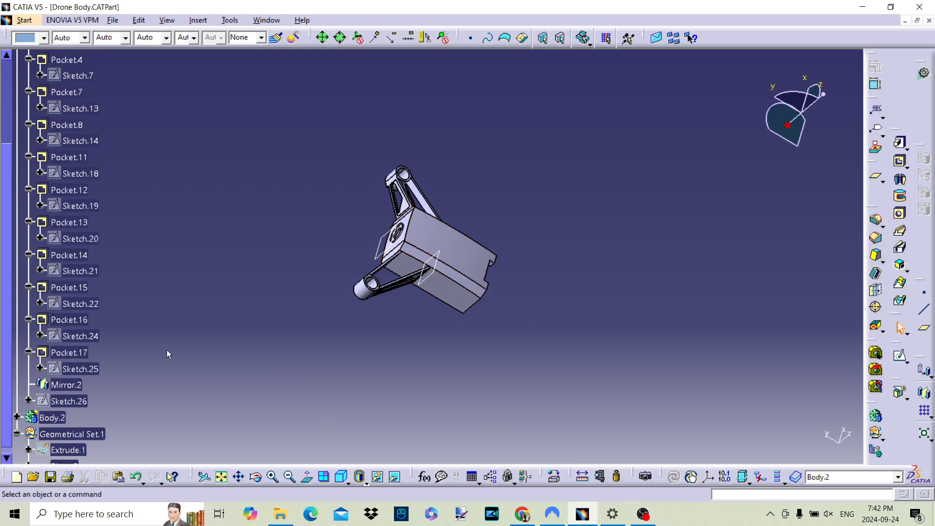
scroll(140, 334, up, 5)
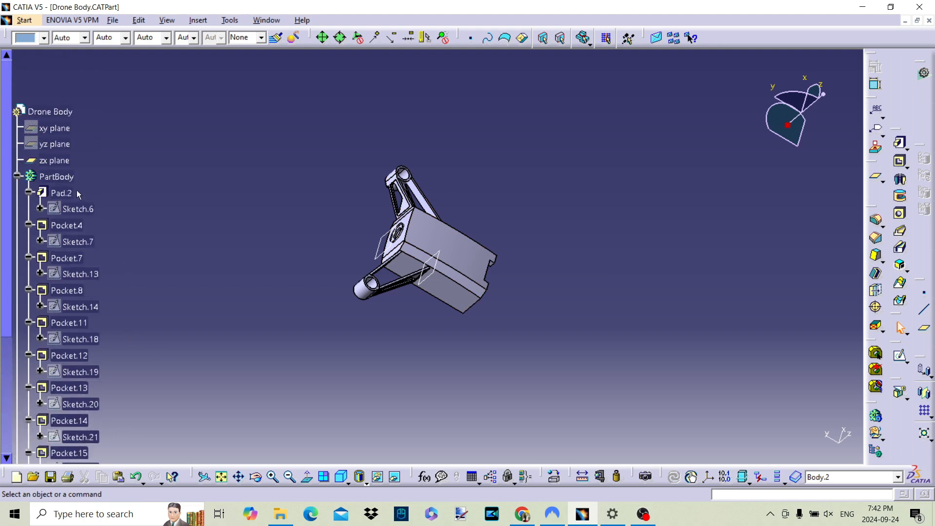
Copy PartBody and paste it into the part as a separate body using the As Result paste format.
click(18, 176)
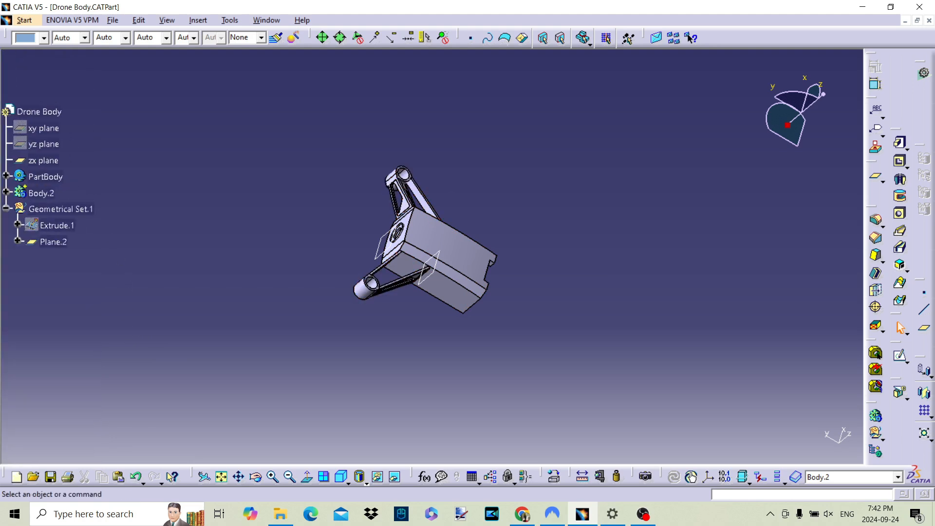
right_click(59, 181)
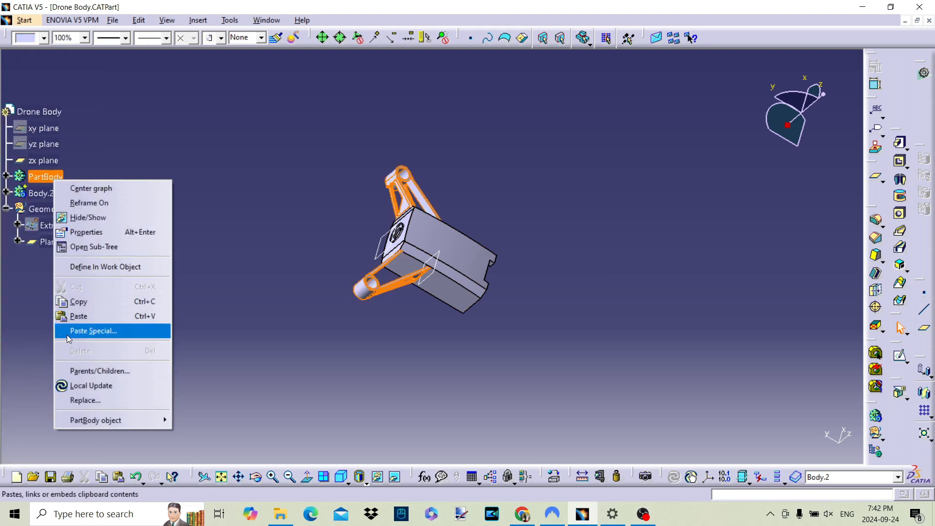
click(80, 301)
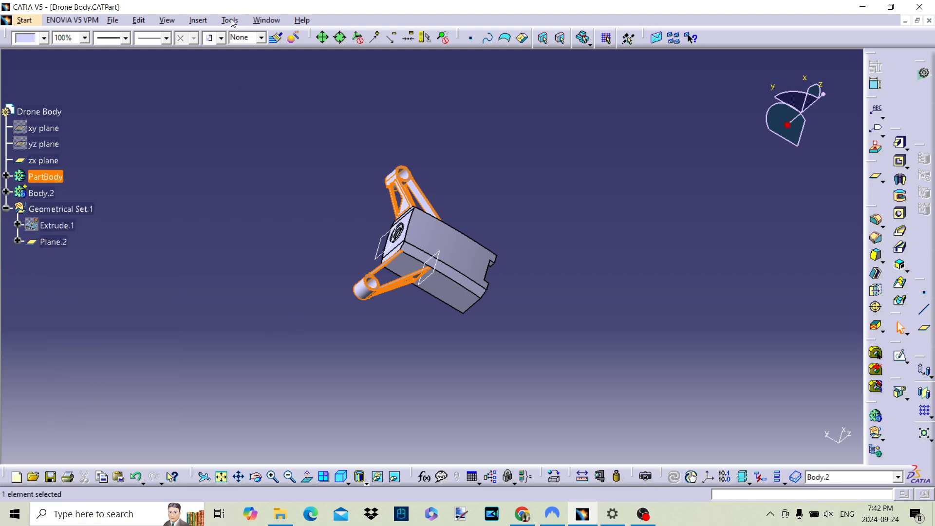
click(194, 20)
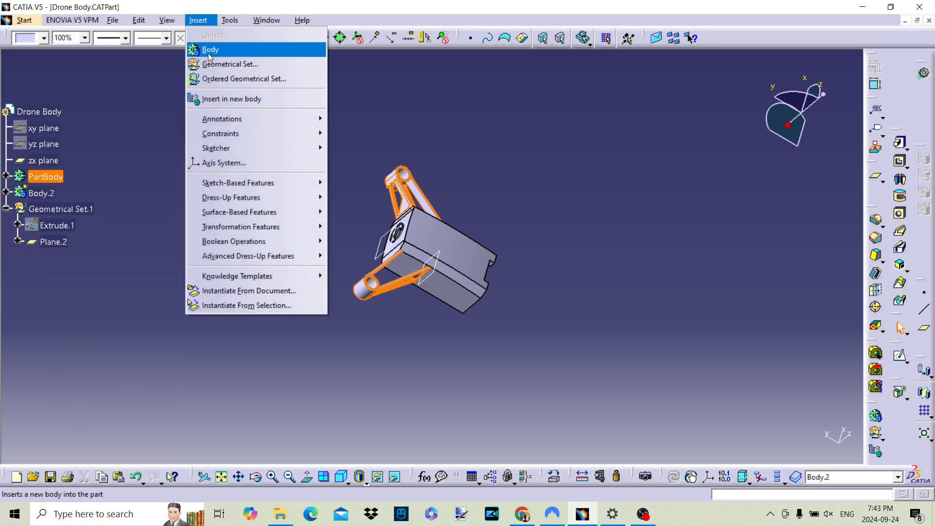
click(51, 178)
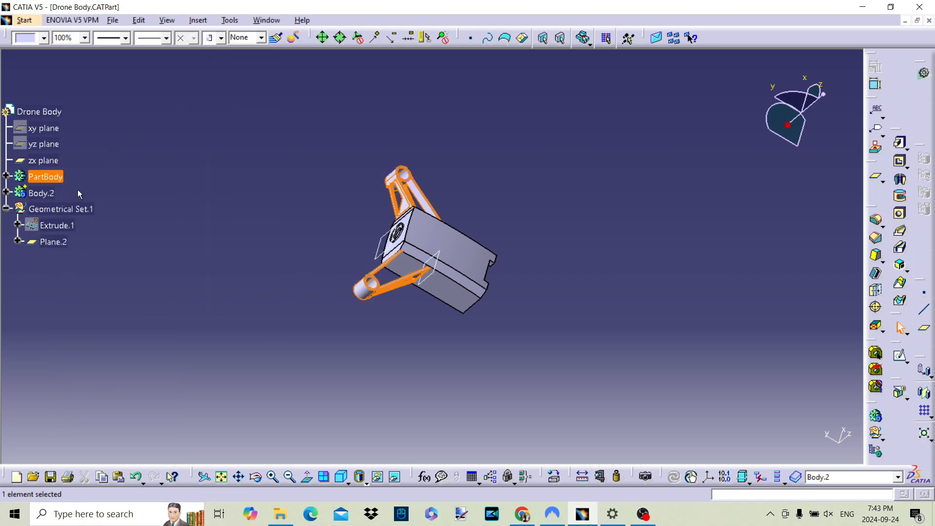
right_click(48, 180)
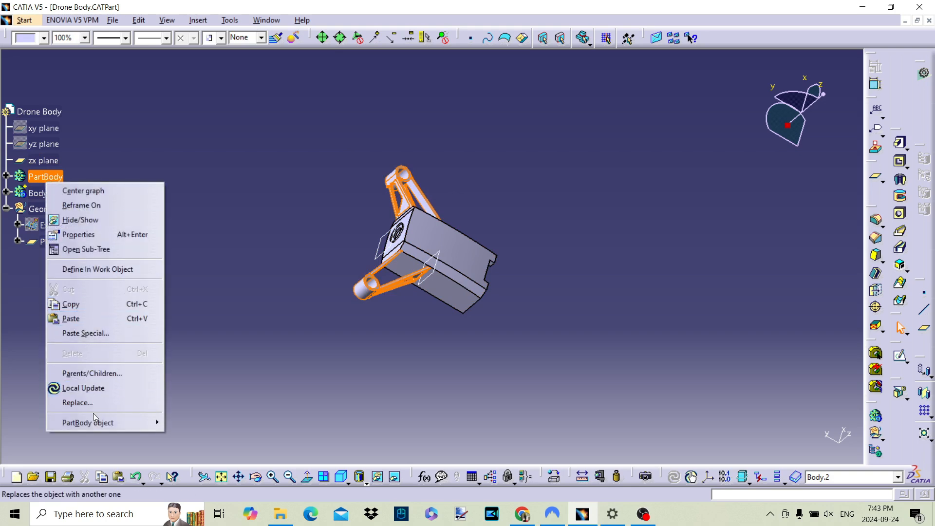
mouse_move(91, 422)
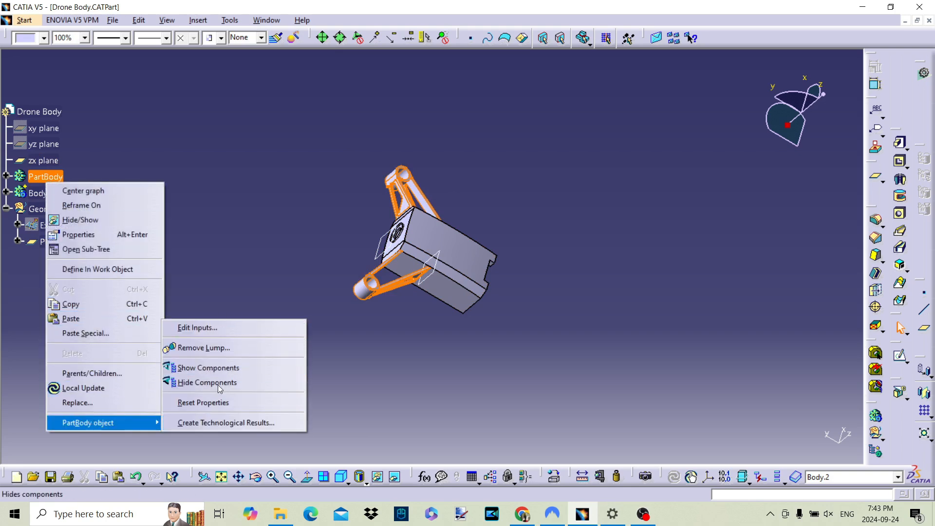
click(86, 333)
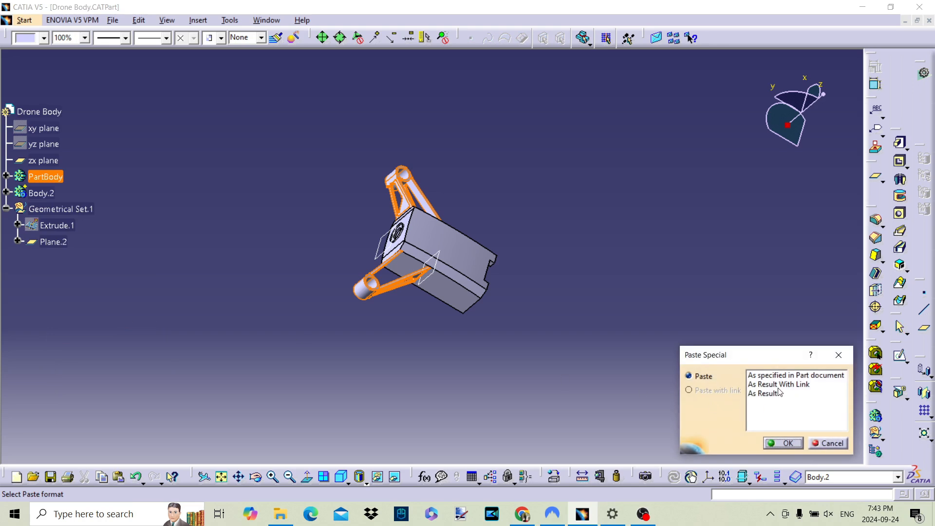
click(778, 394)
click(785, 443)
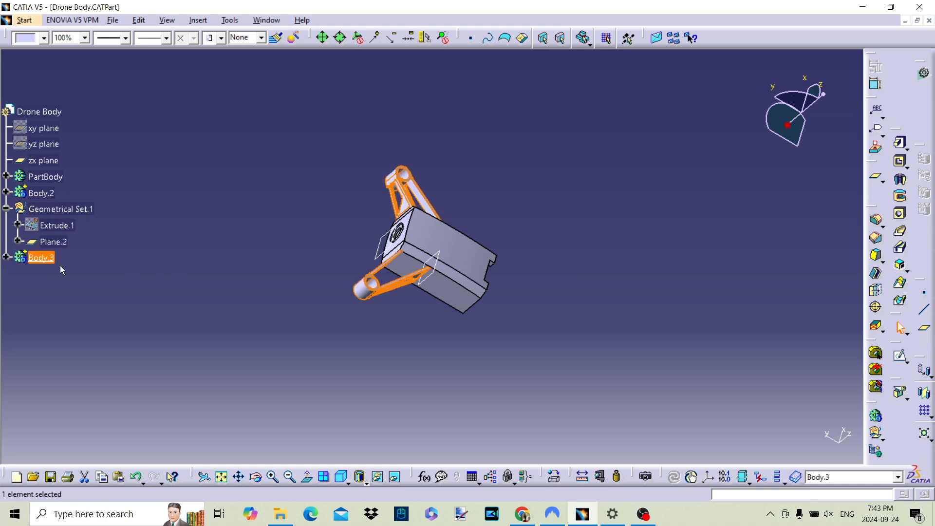
Mirror Solid.1 of the pasted arm body about the offset Plane.2 and clear the selection.
click(6, 258)
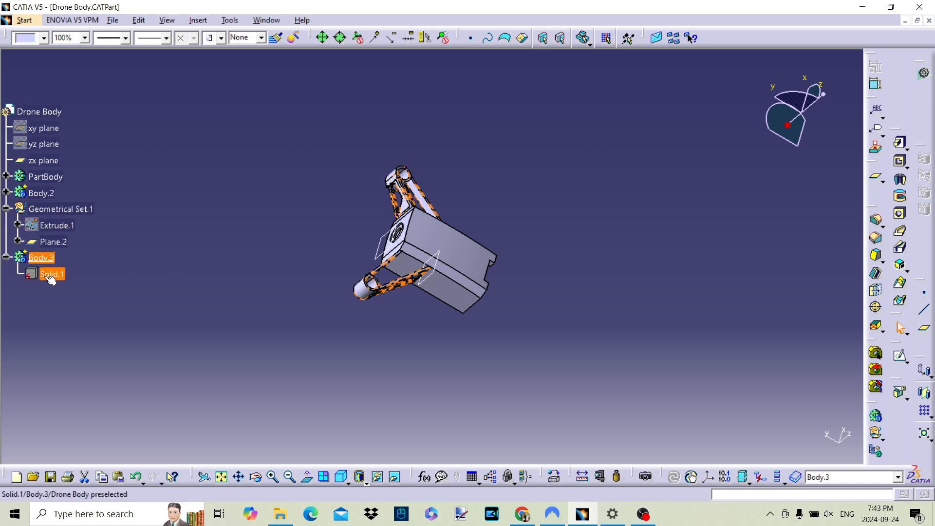
right_click(51, 277)
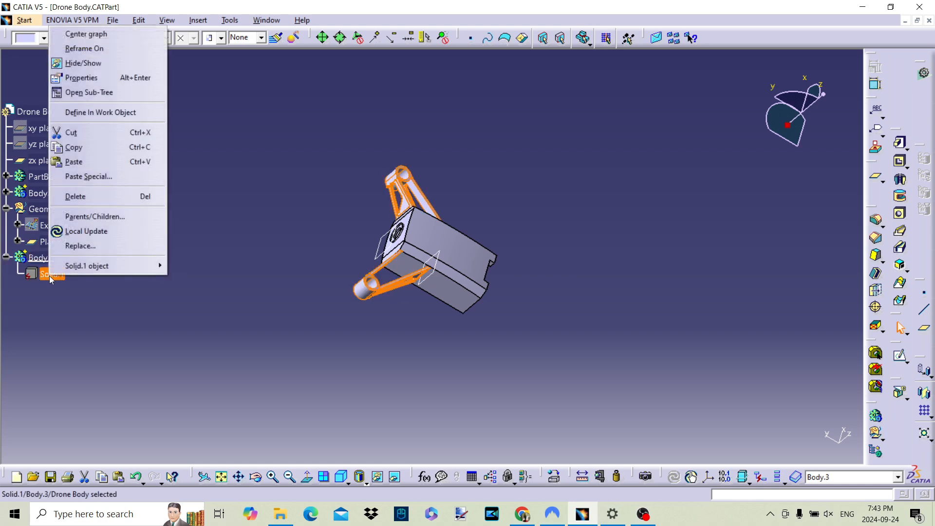
click(197, 281)
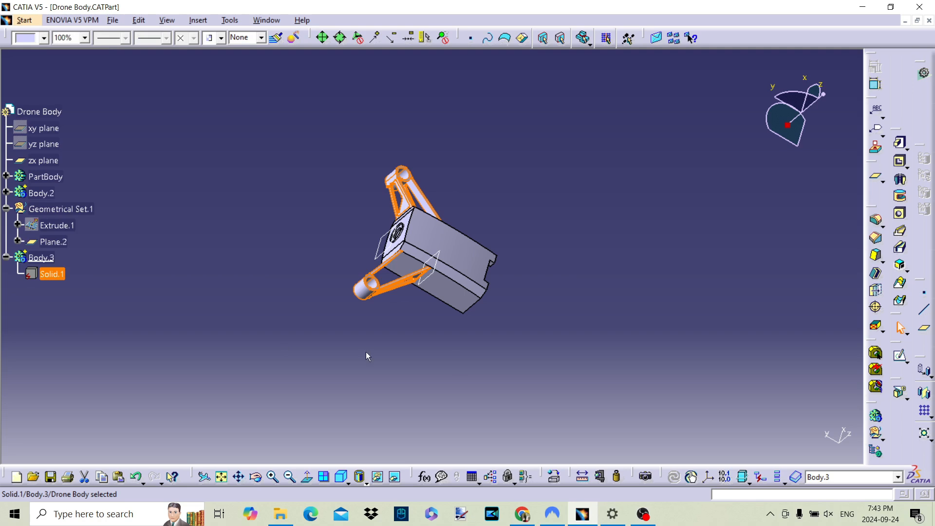
click(924, 394)
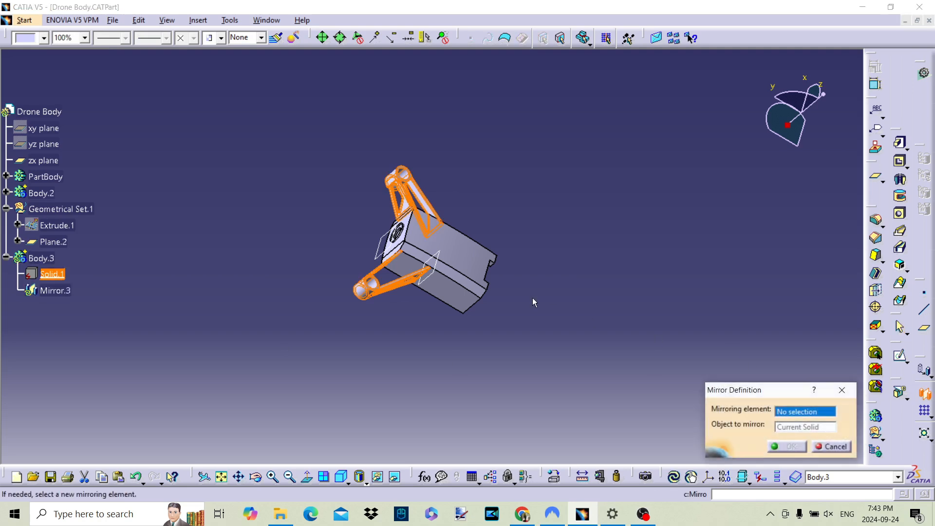
click(434, 259)
middle_drag(506, 288, 507, 307)
click(789, 447)
middle_drag(505, 309, 501, 208)
click(680, 241)
Check the four-arm drone body from several sides and save the Drone Body part.
middle_drag(511, 303, 390, 146)
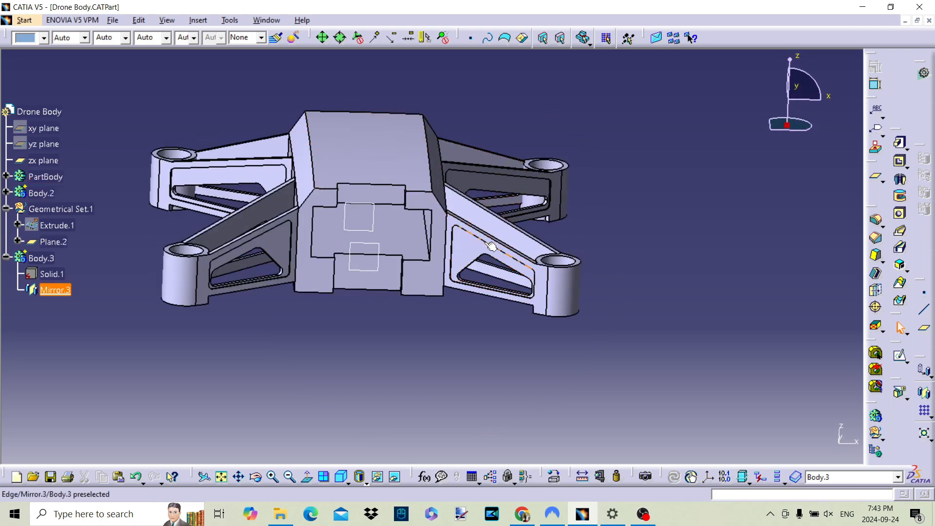
middle_drag(365, 259, 411, 262)
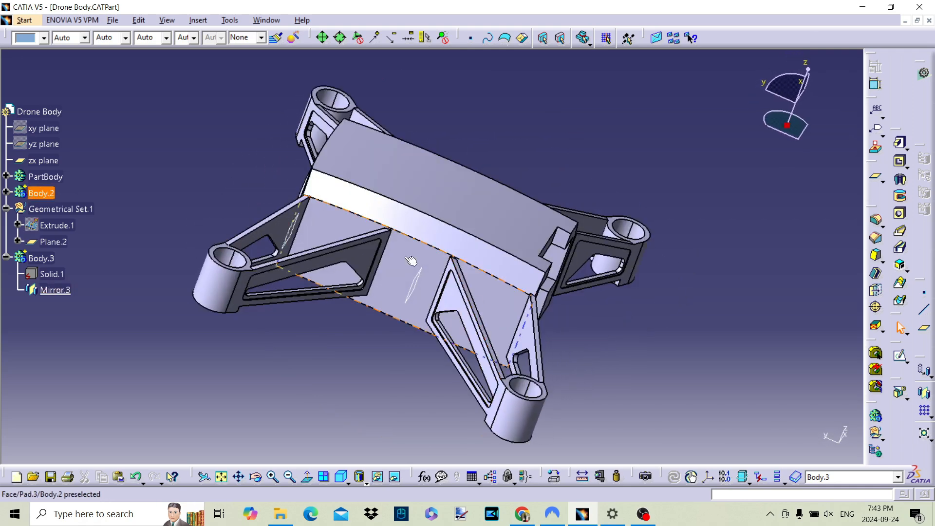
middle_drag(344, 231, 548, 303)
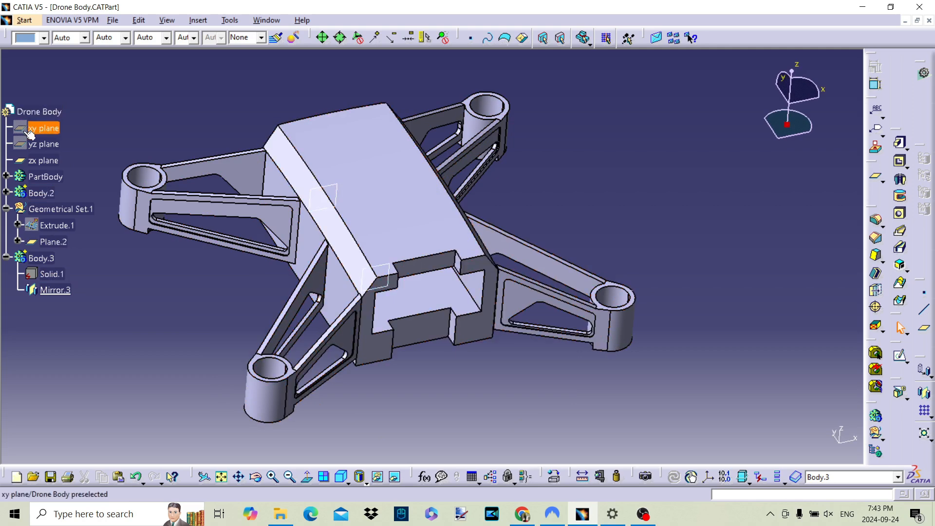
click(116, 21)
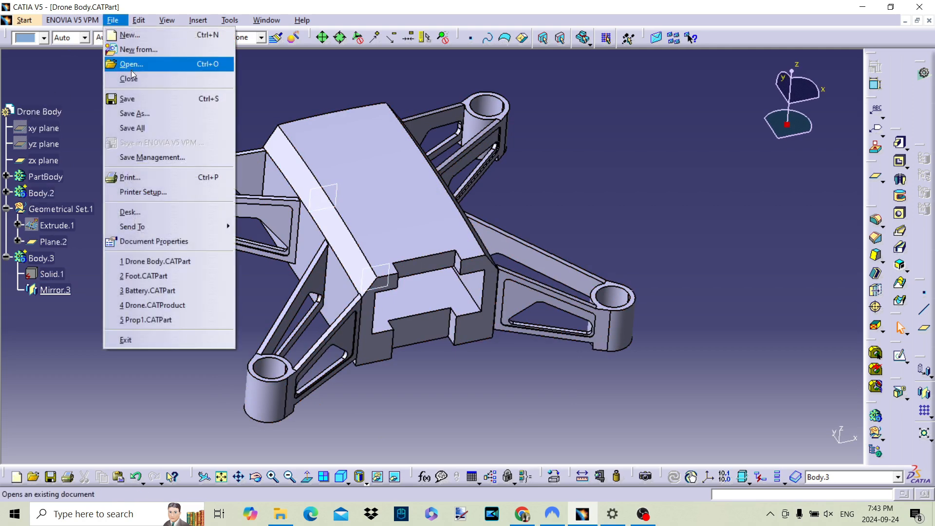
click(128, 106)
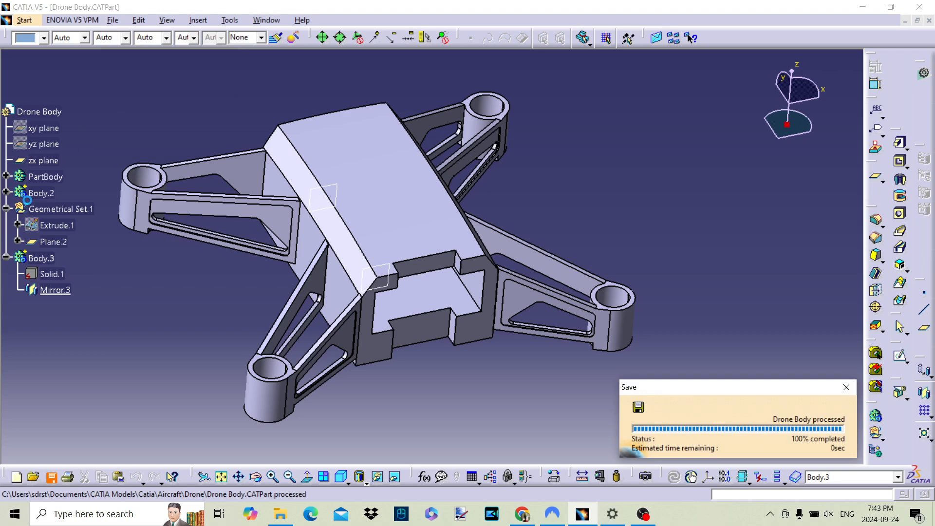
Hide Geometrical Set.1 and the zx plane so only the solid bodies are displayed.
right_click(63, 208)
click(96, 243)
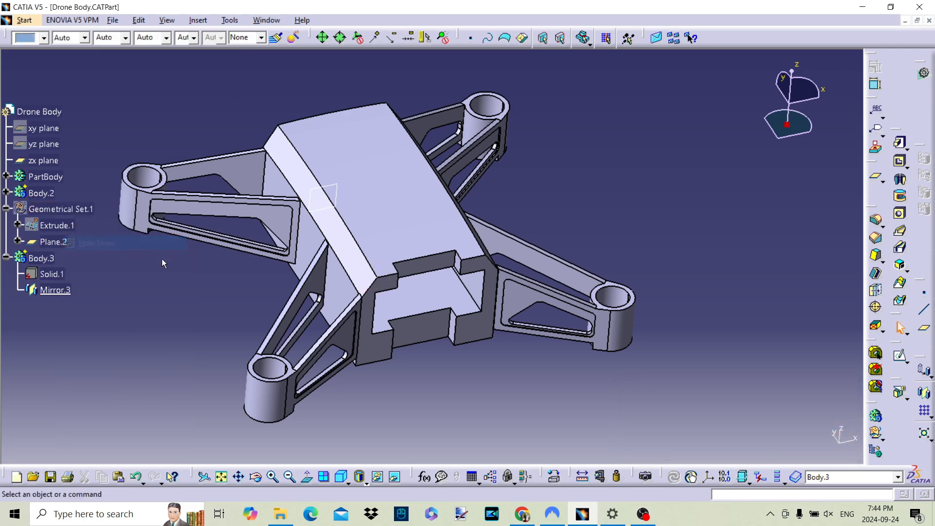
right_click(336, 180)
click(363, 218)
middle_drag(383, 258, 344, 250)
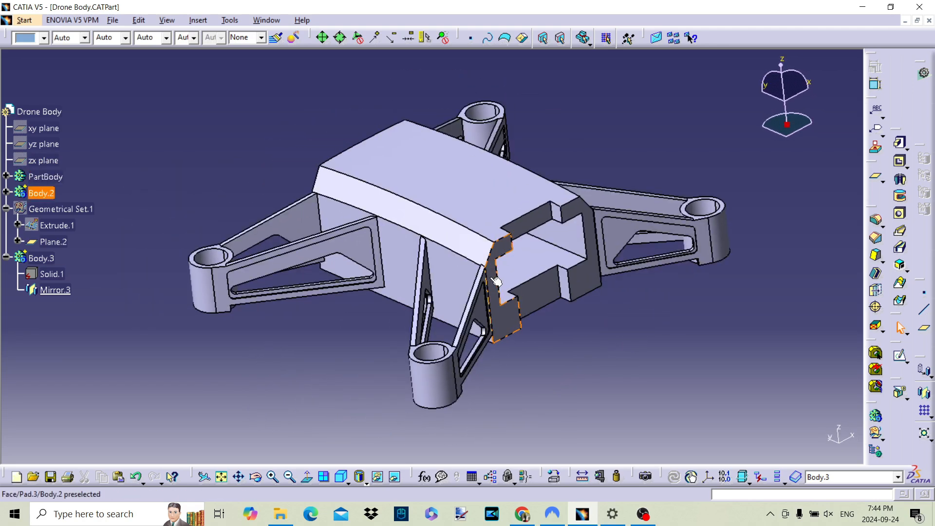